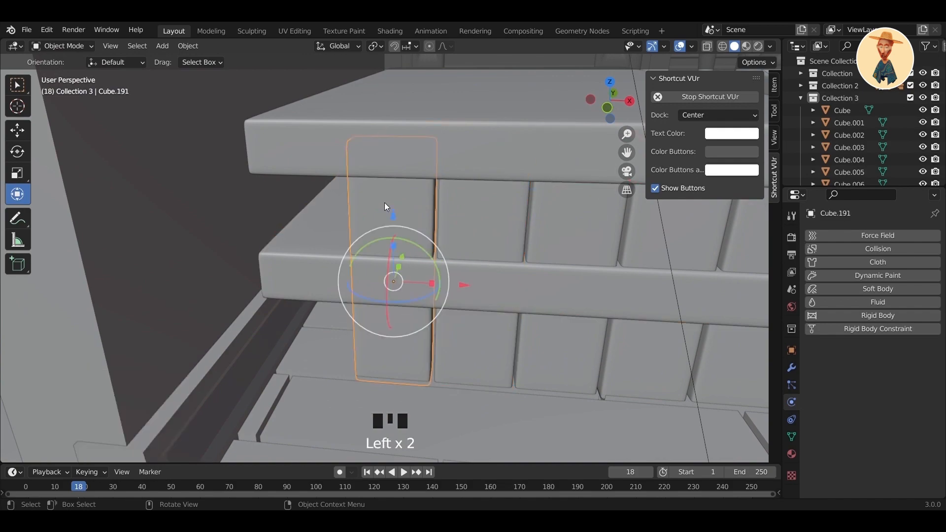
Place the 3D cursor on the bench top near the small window and add a cube there
scroll(454, 238, "down", 4)
middle_click_drag(454, 238, 401, 291, "shift")
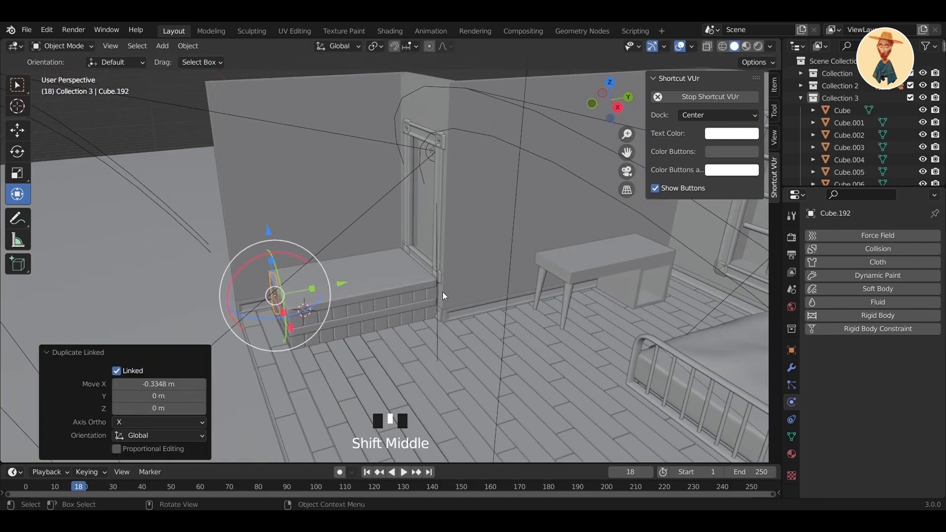
scroll(475, 285, "up", 2)
middle_click_drag(476, 285, 459, 268)
scroll(476, 256, "up", 2)
scroll(477, 262, "down", 7)
scroll(442, 277, "up", 1)
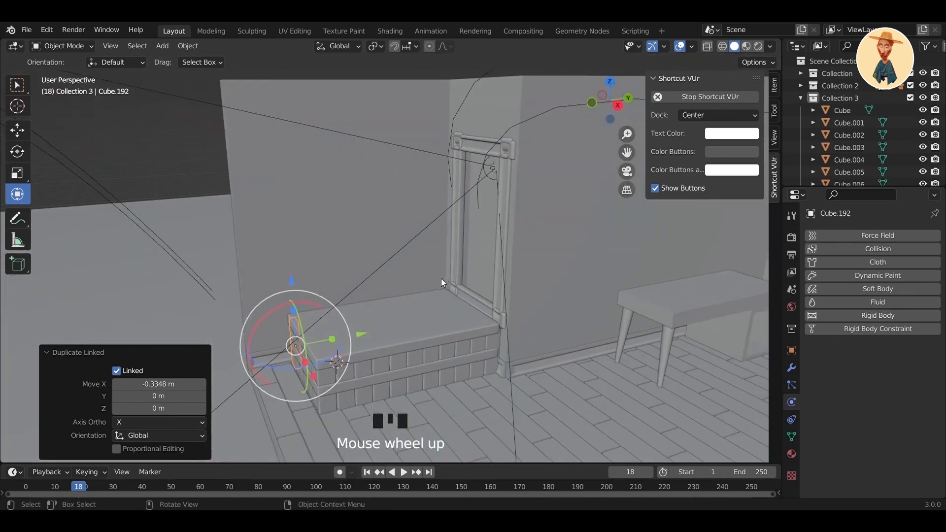
scroll(442, 277, "up", 1)
right_click(463, 304, "shift")
middle_click_drag(462, 304, 483, 324)
key("shift+a")
mouse_move(464, 260)
left_click(532, 273)
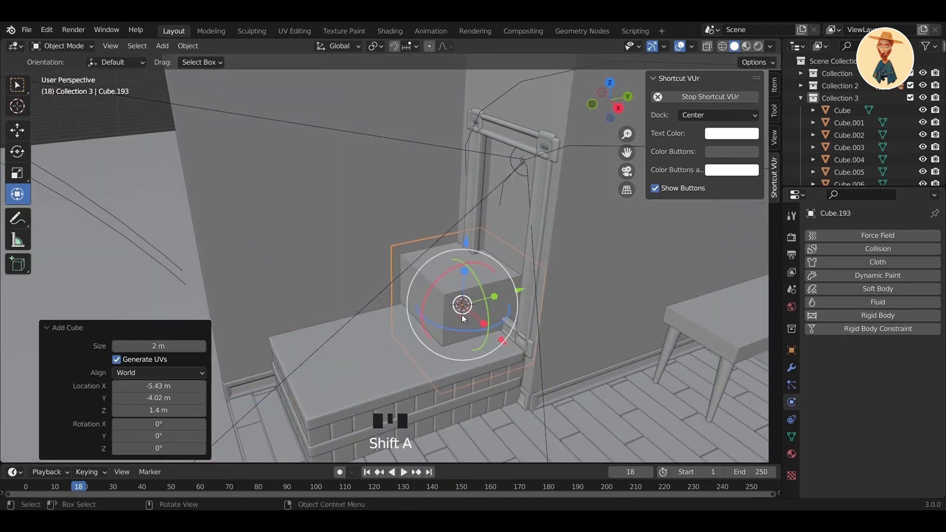
Resize and move the cube into a long narrow box against the small window's frame
left_click(484, 323)
left_click_drag(481, 321, 505, 348)
left_click_drag(497, 335, 522, 357)
scroll(557, 316, "up", 2)
middle_click_drag(572, 321, 547, 323)
left_click(481, 270)
scroll(534, 317, "up", 2)
Inset the box's top face, scale it to 0.789 along Y, and extrude it downward to hollow out the box
key("Tab")
left_click(537, 230)
left_click(128, 46)
left_click(532, 248)
left_click_drag(547, 329, 529, 330)
middle_click_drag(535, 327, 556, 335)
left_click(582, 316)
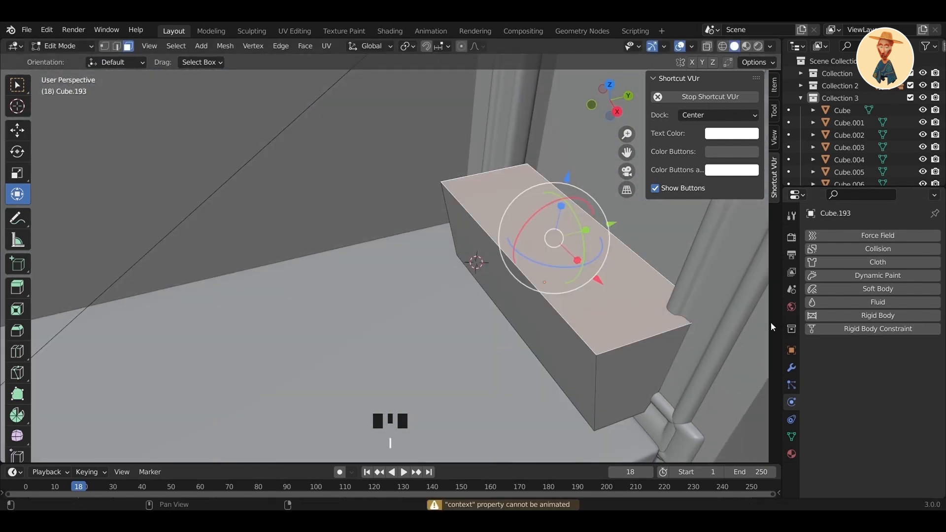
left_click(711, 321)
left_click_drag(584, 231, 577, 233)
key("e")
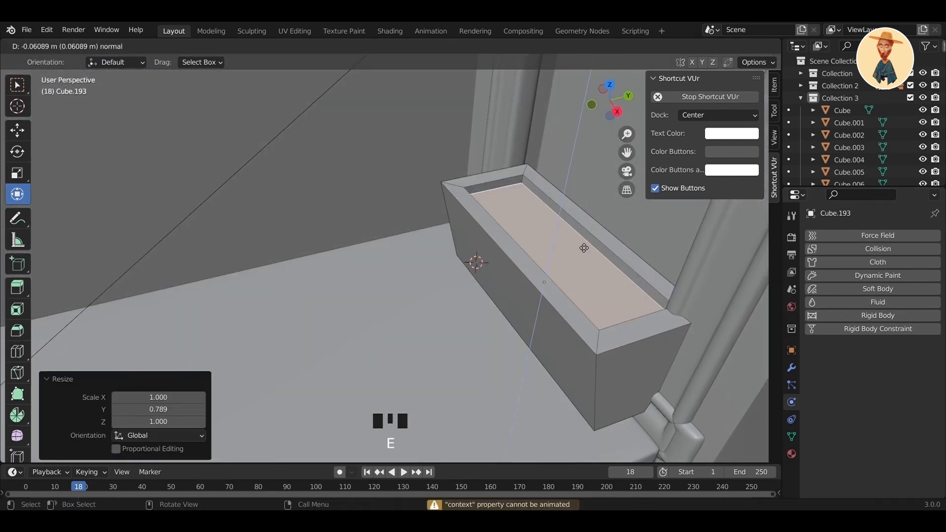
left_click(582, 294)
Add supporting loop cuts around the hollow box's edges and shade the box smooth
left_click(654, 361)
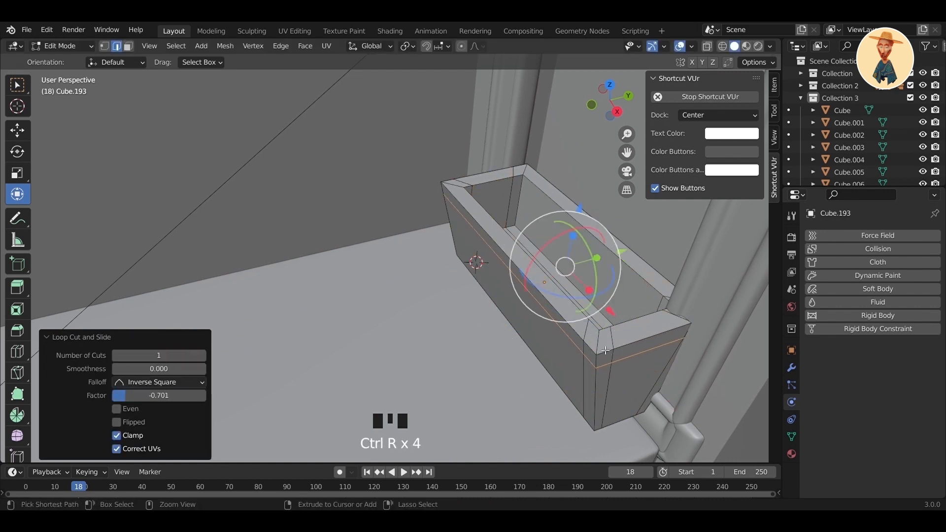
left_click(600, 414)
key("Tab")
right_click(588, 342)
left_click(569, 284)
Add another loop cut inside the box's cavity to tighten its inner edges
middle_click_drag(569, 284, 576, 318)
key("Tab")
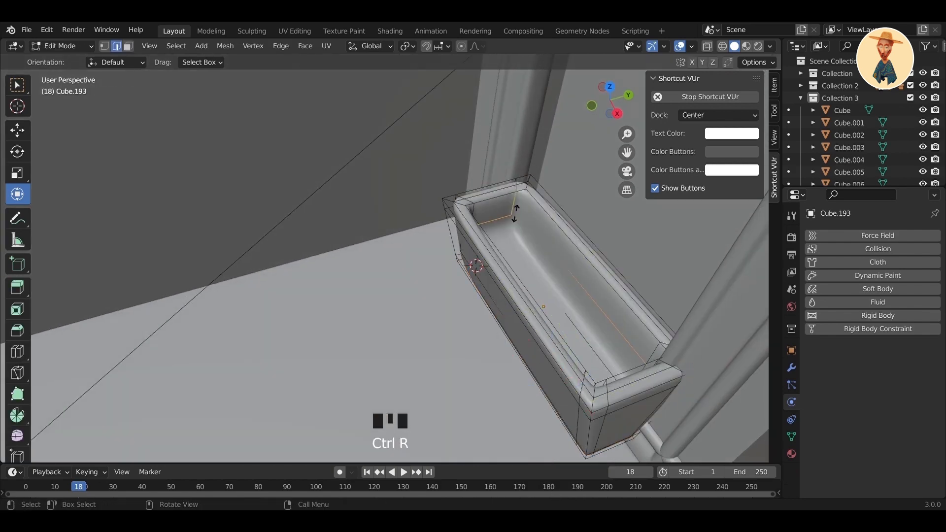
left_click_drag(516, 212, 520, 253)
left_click(515, 201)
key("Tab")
Scale the box to fit the small window's frame and raise it about 0.1 m along Z
middle_click_drag(554, 276, 618, 318)
left_click_drag(644, 227, 630, 243)
middle_click_drag(768, 340, 733, 319)
key("s")
left_click(700, 311)
scroll(685, 309, "down", 2)
middle_click_drag(665, 307, 638, 303)
left_click_drag(554, 258, 580, 258)
middle_click_drag(578, 241, 551, 226)
left_click_drag(535, 185, 535, 164)
Make a linked duplicate of the window box about 0.96 m above the original
scroll(553, 288, "down", 4)
middle_click_drag(515, 277, 450, 320)
scroll(464, 314, "up", 1)
key("alt+d")
key("z")
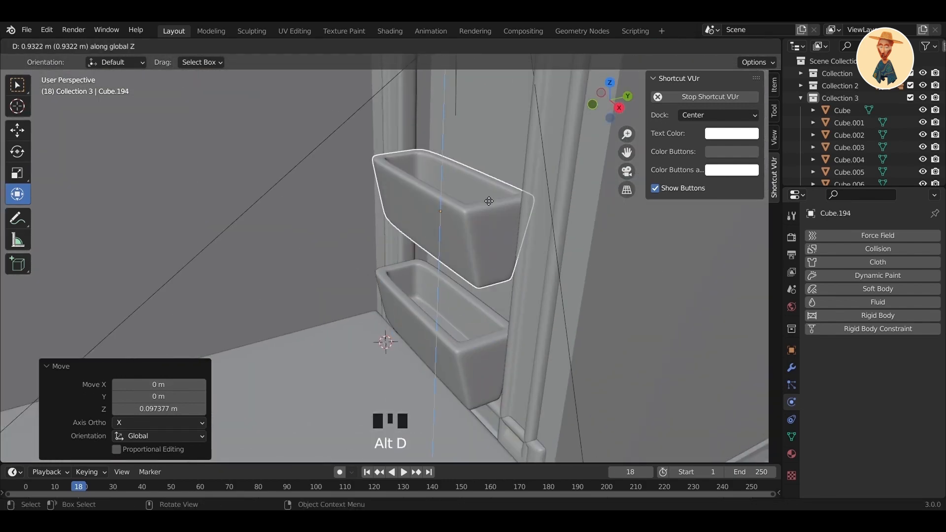
left_click(482, 194)
Show the room through the camera in rendered shading and save the file
scroll(481, 194, "down", 2)
scroll(482, 195, "down", 2)
middle_click_drag(479, 257, 506, 301)
left_click(627, 170)
scroll(475, 270, "down", 1)
left_click(761, 46)
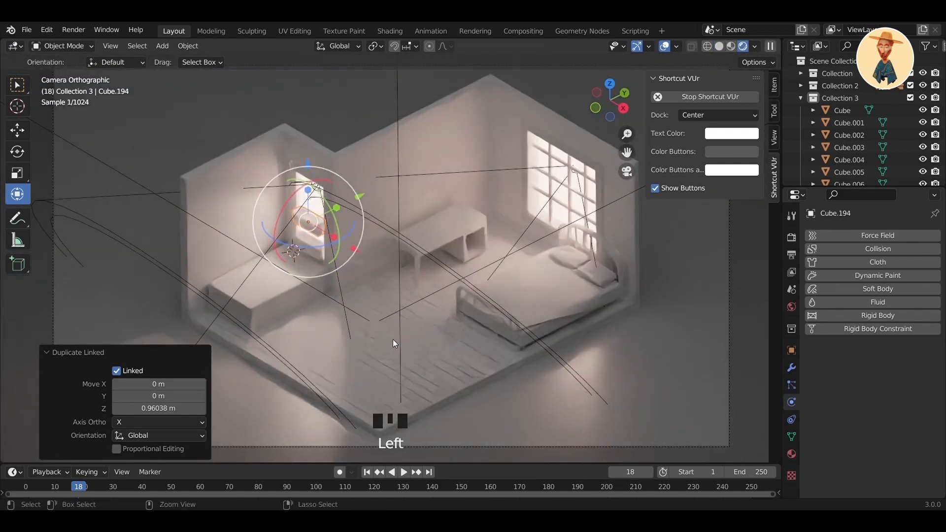
key("ctrl+s")
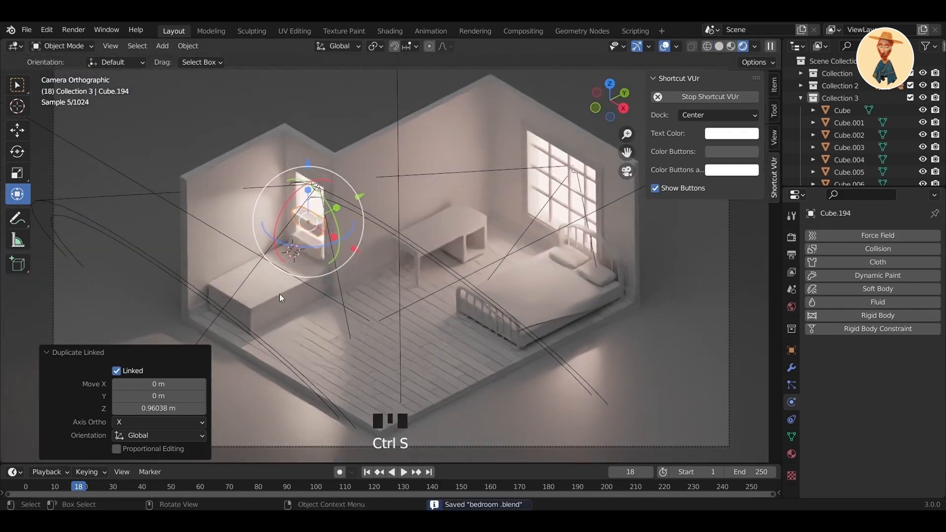
Switch the render engine to Eevee
left_click(576, 308)
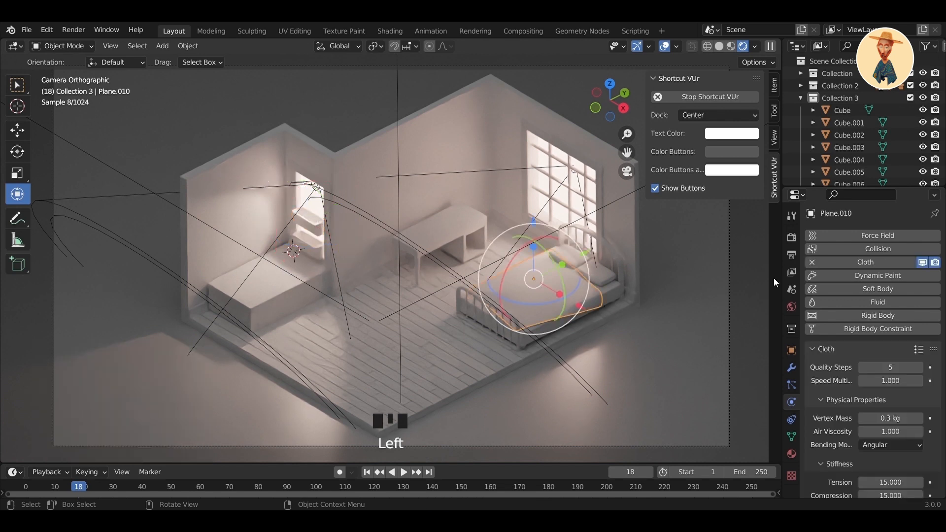
left_click(779, 236)
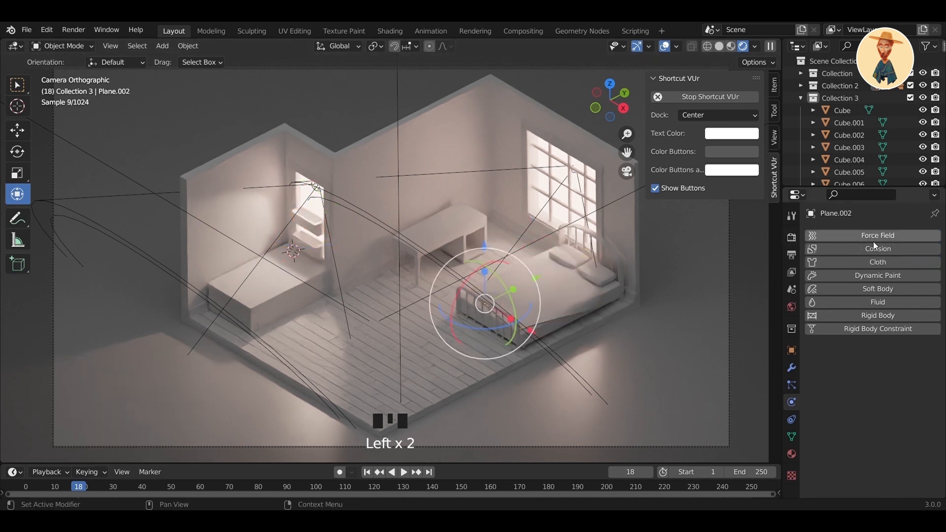
left_click(794, 239)
left_click(899, 236)
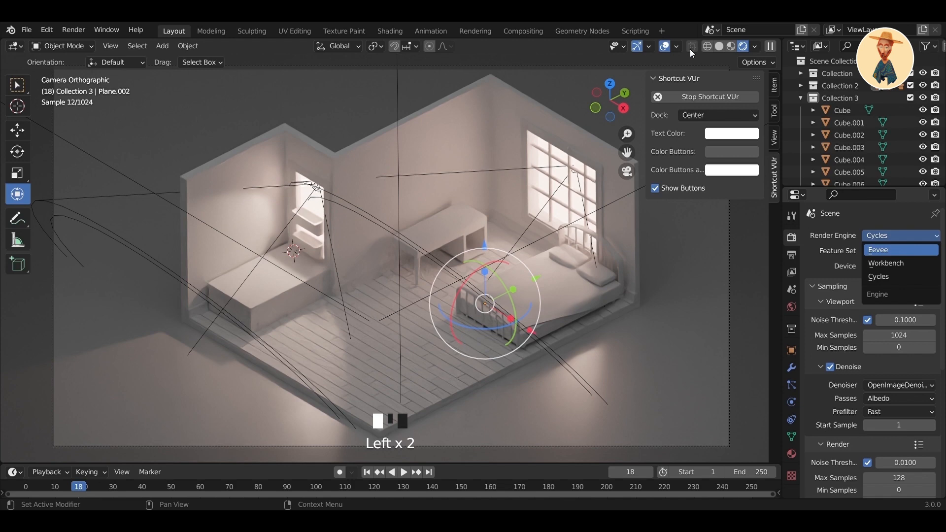
Switch to solid shading, then thicken the bed's mattress vertically and move it up
middle_click_drag(512, 272, 380, 347)
scroll(486, 152, "up", 4)
left_click(549, 307)
scroll(595, 276, "up", 2)
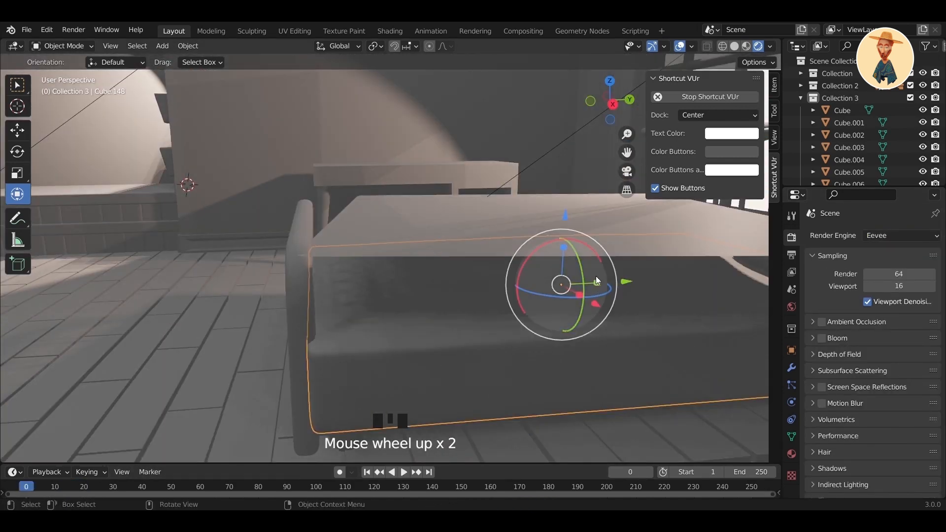
left_click(735, 46)
middle_click_drag(501, 225, 488, 217)
left_click_drag(467, 214, 470, 195)
left_click_drag(471, 178, 471, 161)
middle_click_drag(476, 197, 457, 253, "shift")
Raise the two pillows at the head of the bed to sit on the thicker mattress
left_click(641, 281)
left_click(616, 274)
left_click(616, 274)
left_click(616, 268)
left_click_drag(591, 204, 590, 184)
left_click(649, 300)
left_click(649, 300)
left_click_drag(639, 226, 649, 202)
Raise the blanket plane above the mattress and play the cloth simulation until it drapes over the bed
left_click(484, 281)
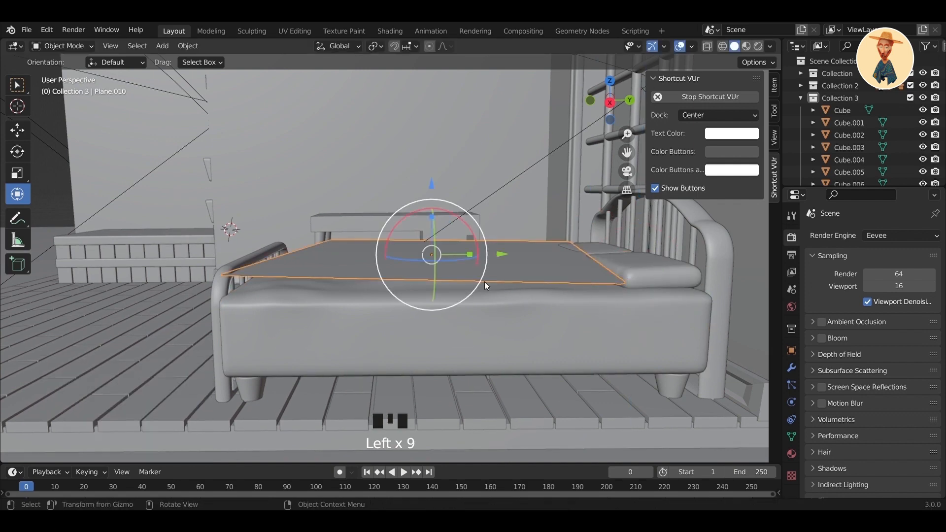
middle_click_drag(485, 282, 520, 307)
scroll(522, 300, "down", 1)
left_click_drag(541, 248, 545, 228)
key("space")
middle_click_drag(607, 353, 563, 329)
left_click(529, 385)
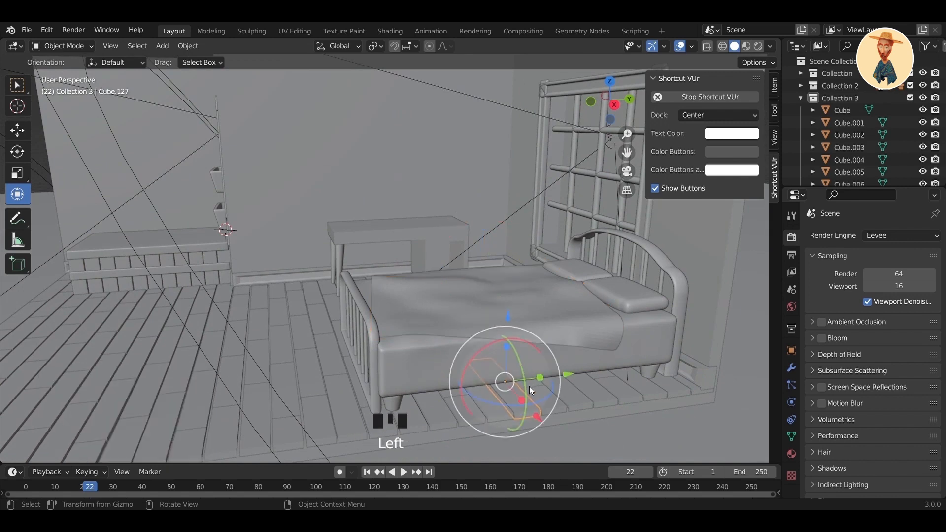
middle_click_drag(529, 386, 562, 365)
Arrange the pillows at the head of the bed, adjusting their position, height and size
left_click(601, 267)
scroll(561, 329, "up", 2)
middle_click_drag(602, 268, 587, 350)
left_click_drag(618, 264, 597, 281)
scroll(635, 271, "up", 1)
middle_click_drag(685, 259, 596, 249, "shift")
left_click_drag(583, 236, 584, 221)
scroll(583, 248, "down", 1)
left_click_drag(582, 280, 581, 286)
left_click(554, 296)
key("s")
left_click(538, 297)
scroll(539, 298, "up", 1)
scroll(641, 285, "down", 2)
Set the render engine to Cycles and preview the room through the camera in rendered shading
middle_click_drag(538, 298, 628, 296)
left_click(626, 171)
left_click(607, 312)
scroll(607, 308, "down", 1)
left_click(898, 237)
left_click(890, 276)
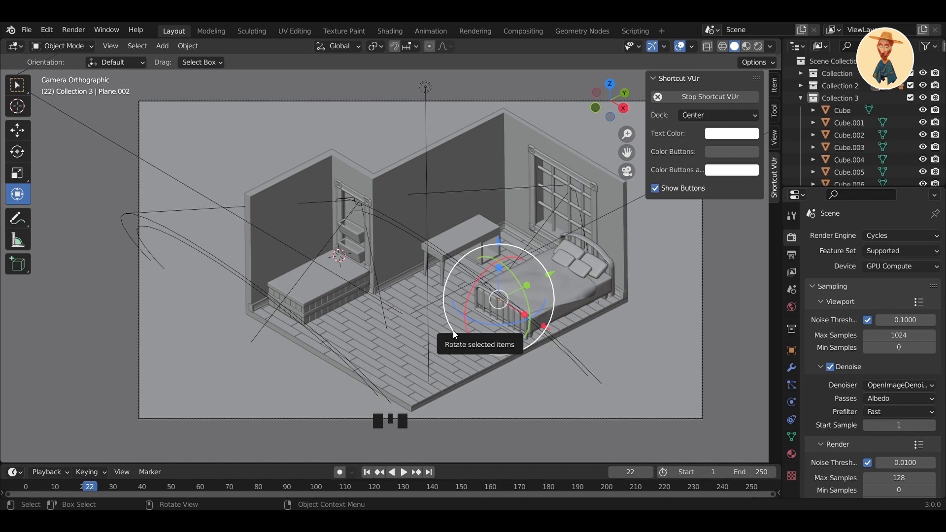
left_click(758, 46)
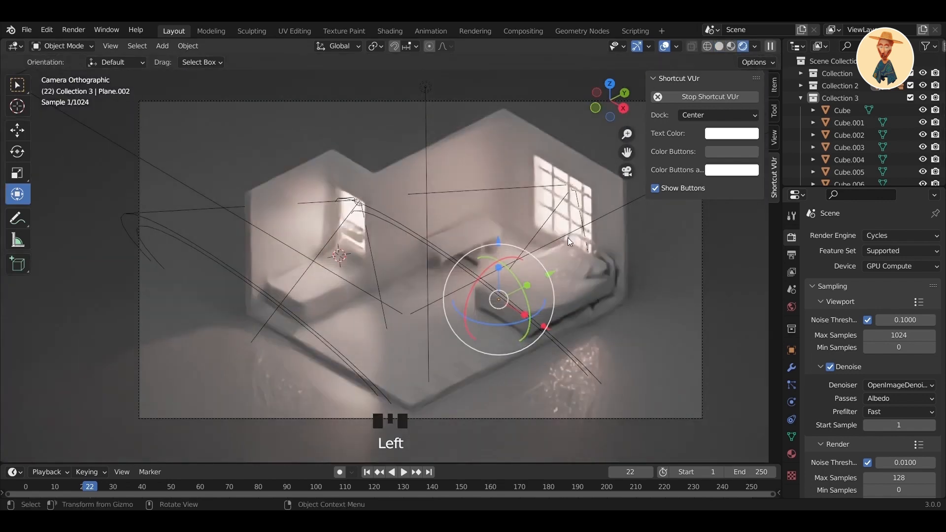
In solid shading, add a cube at the 3D cursor and move it about 1.45 m along negative Y
scroll(370, 265, "down", 2)
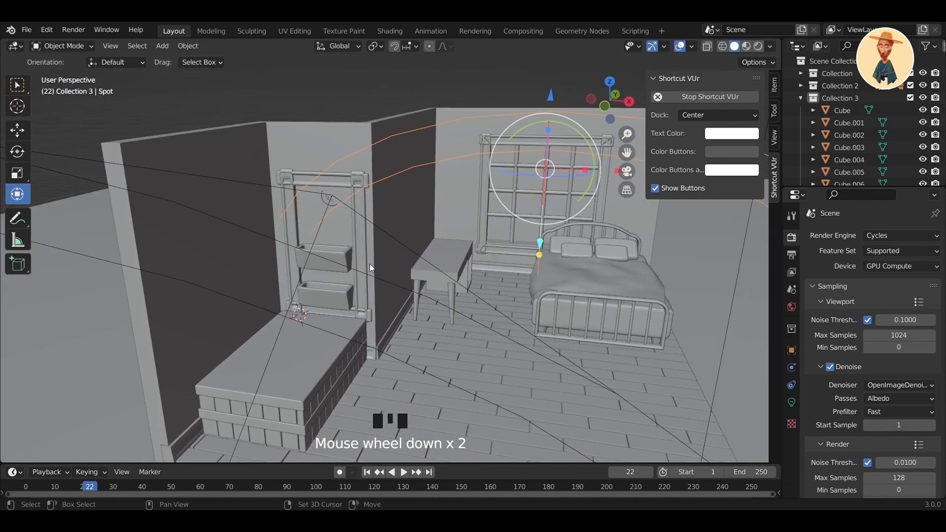
middle_click_drag(369, 265, 372, 294)
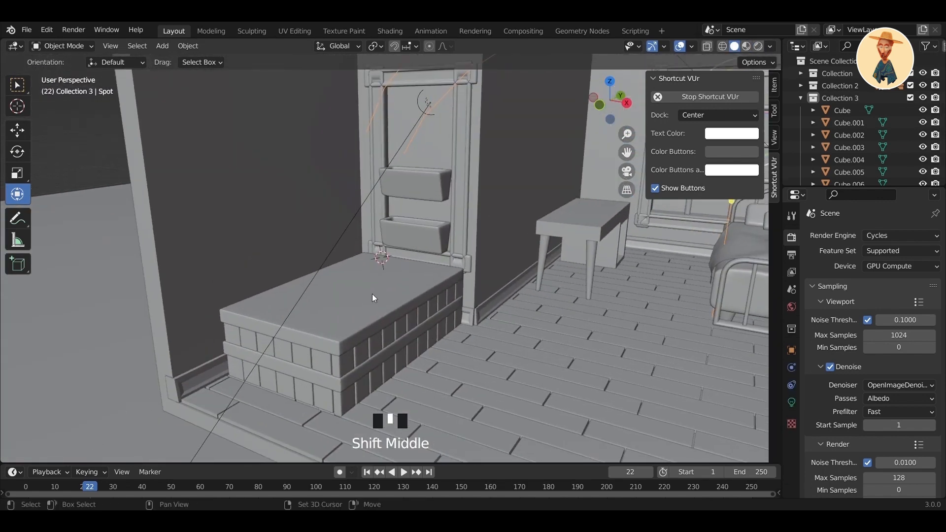
key("shift+a")
mouse_move(374, 262)
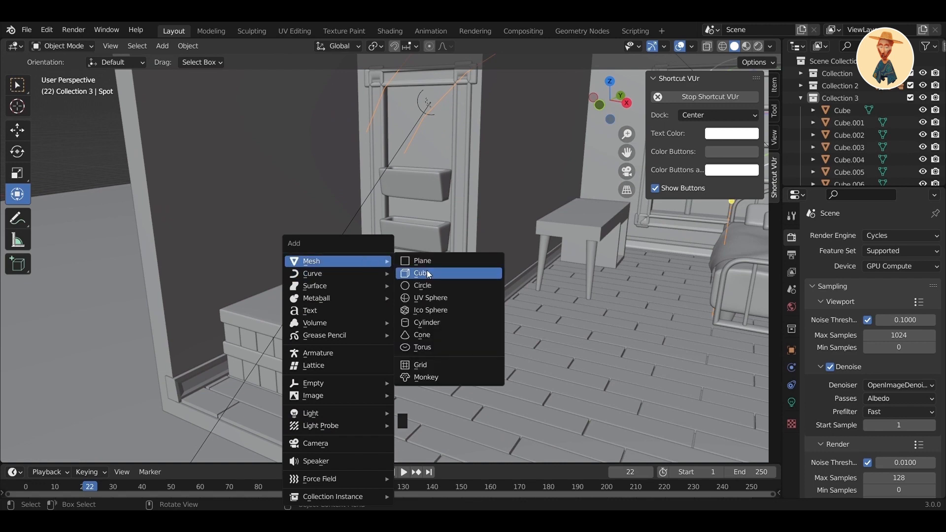
left_click(419, 271)
middle_click_drag(418, 276, 610, 270, "shift")
left_click_drag(597, 264, 544, 294)
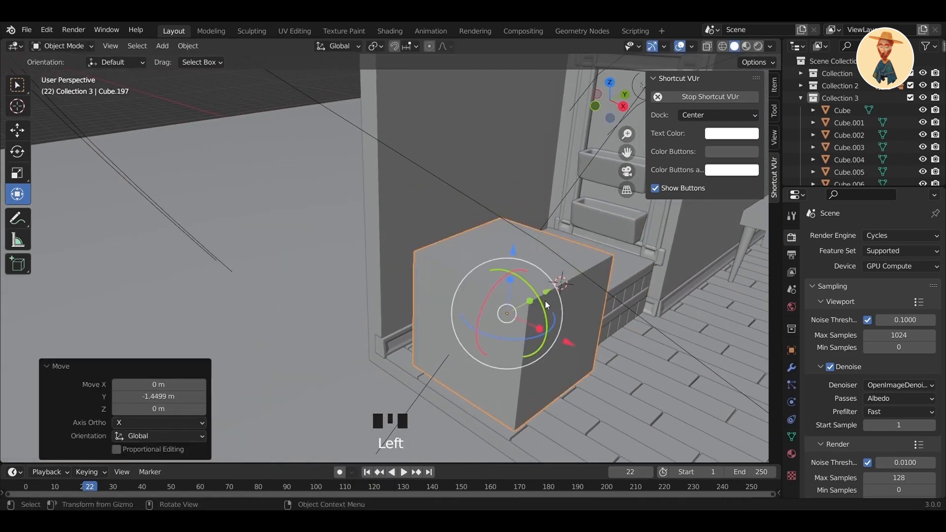
Shrink and reshape the cube into a thin plank elongated along X, and raise it above the bench
key("s")
left_click(519, 304)
left_click_drag(539, 329, 624, 368)
left_click_drag(529, 301, 554, 288)
key("ctrl+z")
left_click_drag(514, 252, 515, 231)
Move the plank about 0.45 m along negative X over the bench's outer end, and adjust its height
middle_click_drag(524, 258, 571, 291)
left_click_drag(725, 327, 696, 321)
middle_click_drag(697, 321, 645, 310)
scroll(586, 305, "up", 2)
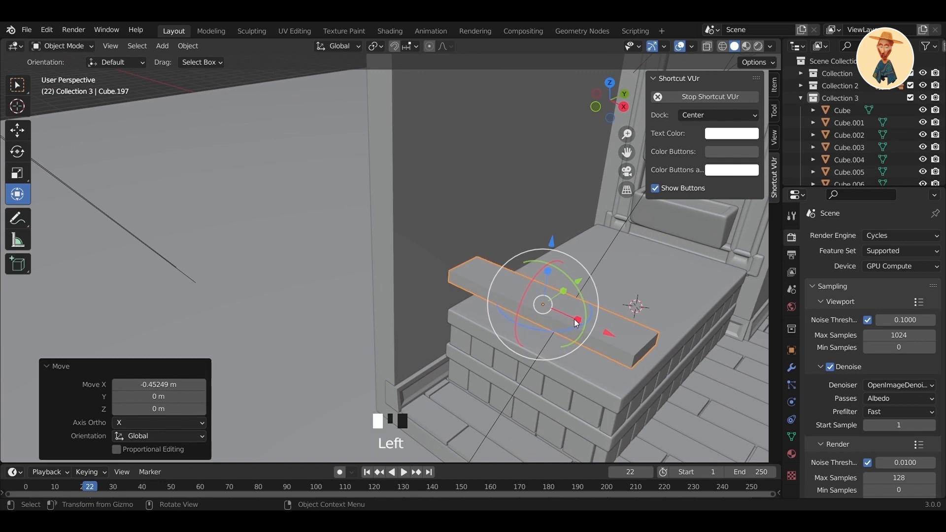
left_click_drag(563, 318, 557, 314)
middle_click_drag(557, 314, 541, 311)
scroll(540, 310, "up", 4)
left_click_drag(549, 215, 547, 234)
middle_click_drag(522, 246, 474, 306)
Add four loop cuts near the plank's long sides and ends
key("Tab")
left_click(477, 311)
key("ctrl+r")
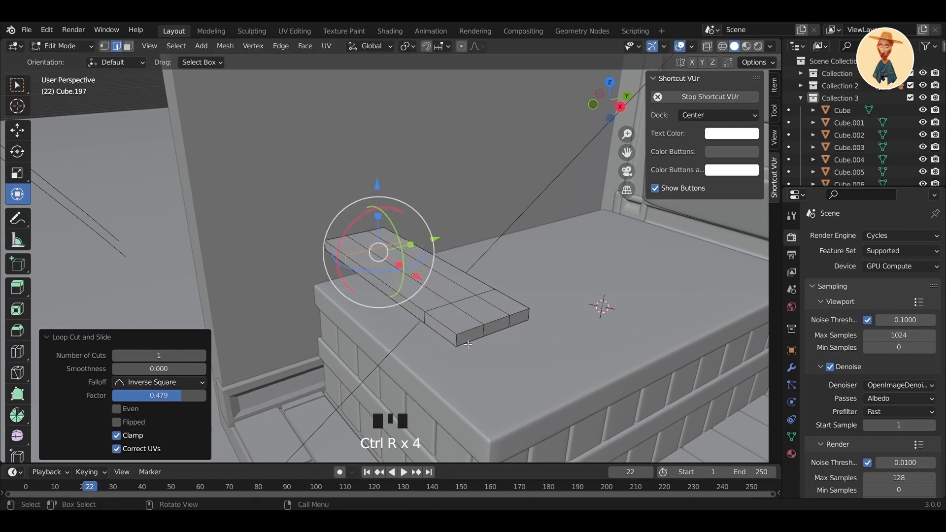
Smooth the plank with level 3 subdivision and smooth shading, and scale it to 0.692 along Y
key("Tab")
key("ctrl+3")
right_click(447, 292)
left_click(448, 286)
left_click_drag(465, 261, 417, 274)
middle_click_drag(416, 273, 432, 234)
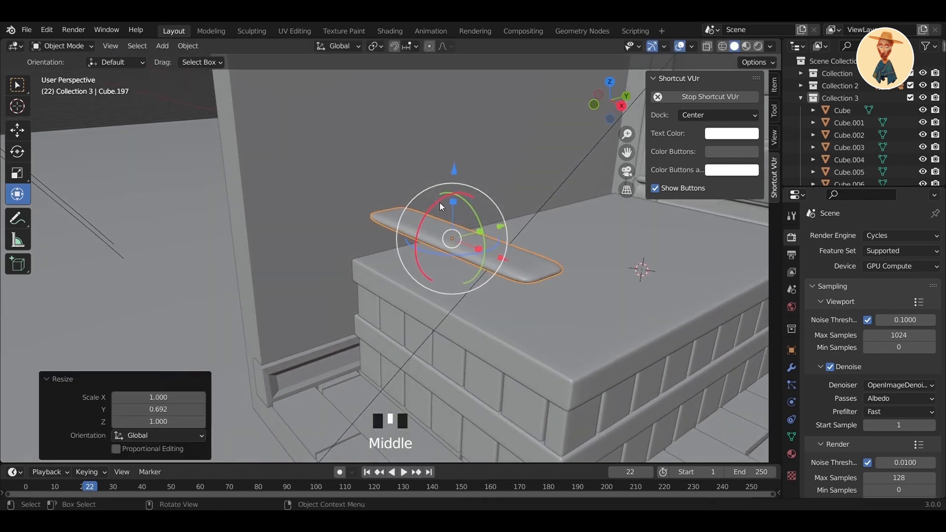
Copy the slat into a vertical stack of three and lower the stack beside the bench's outer end
scroll(433, 226, "down", 1)
left_click(430, 264)
left_click(433, 250, "shift")
left_click_drag(481, 250, 456, 257)
left_click(392, 285)
left_click_drag(402, 229, 413, 285)
middle_click_drag(413, 285, 369, 253)
Add linked copies of the three stacked slats directly above them along Z, extending the stack to six evenly spaced slats
left_click(398, 324)
middle_click_drag(379, 254, 416, 292, "shift")
left_click(376, 282, "shift")
left_click(355, 234, "shift")
middle_click_drag(355, 230, 363, 285, "shift")
key("alt+d")
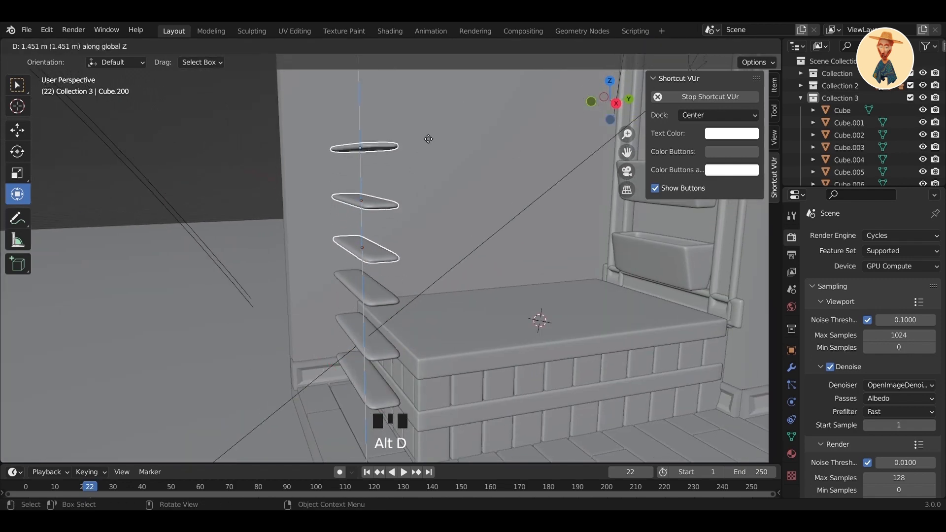
left_click(453, 116)
middle_click_drag(377, 236, 355, 345)
left_click_drag(370, 176, 370, 193)
middle_click_drag(379, 207, 446, 249)
Place the 3D cursor at the inner ends of the slats, add a cube there, and scale it to 0.193
middle_click_drag(567, 335, 448, 266, "shift")
scroll(460, 257, "up", 1)
middle_click_drag(448, 266, 427, 282, "shift")
middle_click_drag(428, 282, 409, 291, "shift")
right_click(457, 279, "shift")
key("shift+a")
mouse_move(459, 263)
left_click(517, 274)
key("s")
left_click(465, 282)
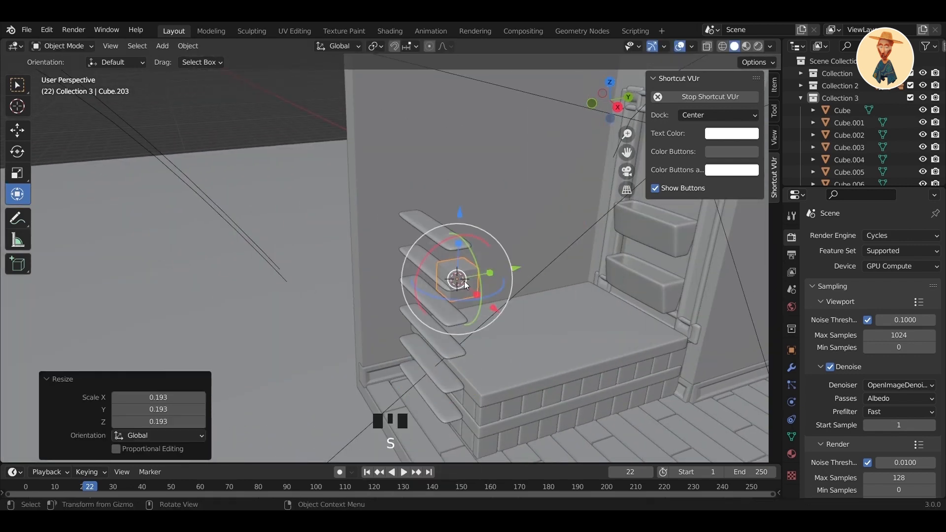
Shape the cube into a thin, tall plank and position it upright against the inner ends of the slats
middle_click_drag(467, 285, 474, 261)
scroll(477, 255, "up", 2)
left_click_drag(467, 219, 465, 218)
middle_click_drag(464, 218, 453, 218)
left_click_drag(397, 180, 448, 165)
left_click_drag(658, 213, 658, 213)
scroll(542, 262, "down", 3)
mouse_move(510, 274)
middle_mouse_down()
mouse_move(492, 291)
mouse_move(497, 276)
middle_mouse_up()
scroll(468, 286, "up", 3)
left_click_drag(452, 171, 453, 240)
Lower the plank's bottom face about 0.43 m to the floor and shift it about 0.41 m along negative Y
middle_click_drag(470, 298, 455, 340)
key("Tab")
left_click(456, 330)
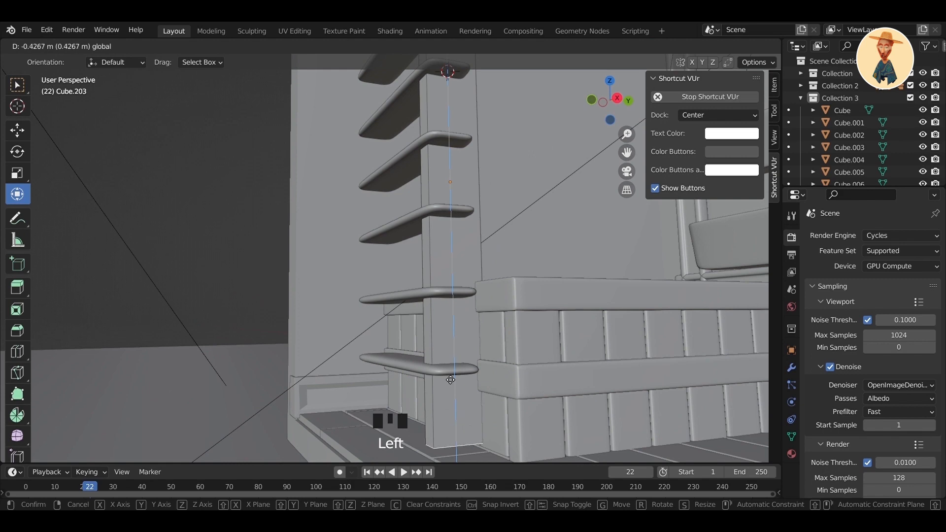
left_click(450, 378)
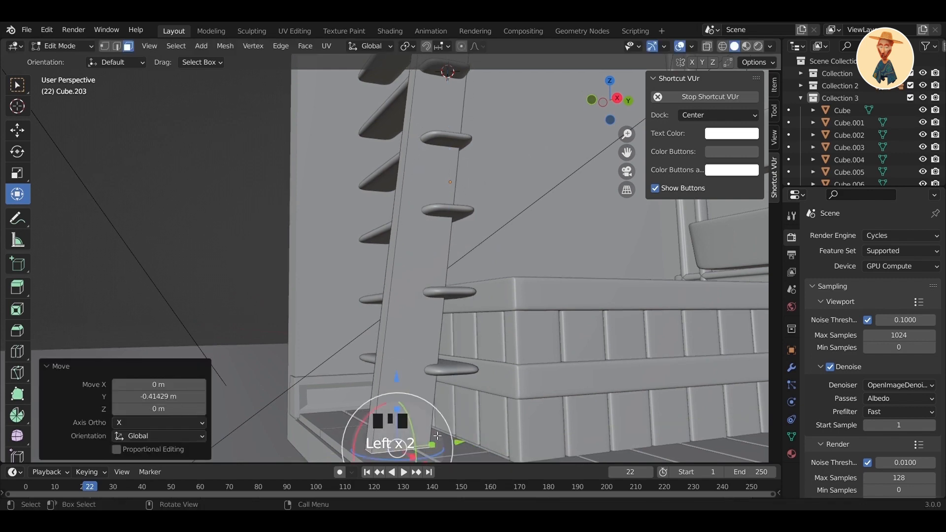
scroll(442, 363, "down", 2)
left_click_drag(415, 393, 422, 393)
Scale the plank's top face to 0.641 along Y, raise it about 0.3 m, and shift it along positive Y
middle_click_drag(425, 370, 425, 421)
left_click(442, 331)
left_click(439, 327)
scroll(404, 177, "down", 2)
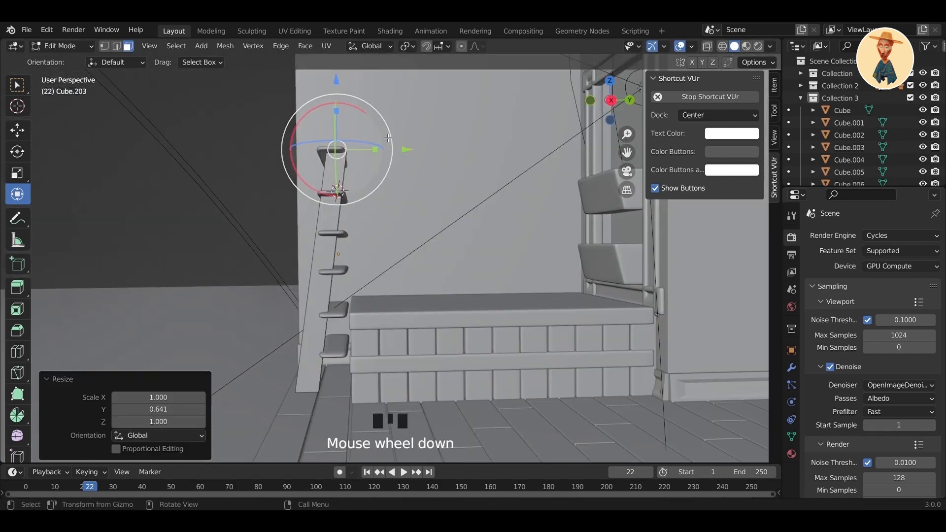
middle_click_drag(404, 178, 394, 154)
left_click_drag(389, 149, 396, 149)
middle_click_drag(399, 154, 405, 173)
left_click_drag(426, 181, 463, 188)
middle_click_drag(463, 189, 450, 176)
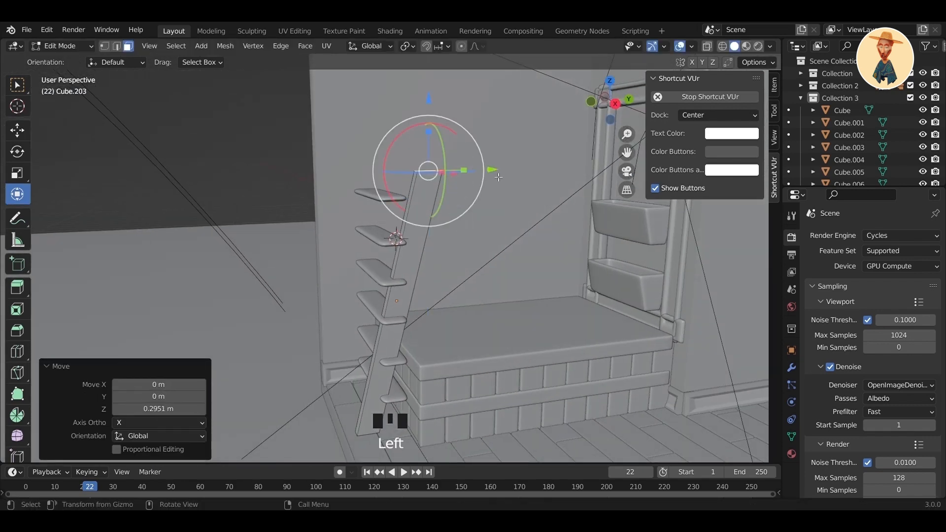
left_click_drag(527, 174, 529, 174)
Add a loop cut near the leaning rail's top end, and undo the cut tried near its foot
middle_click_drag(528, 174, 522, 217)
middle_click_drag(522, 217, 427, 242, "shift")
scroll(537, 255, "up", 3)
left_click(510, 128)
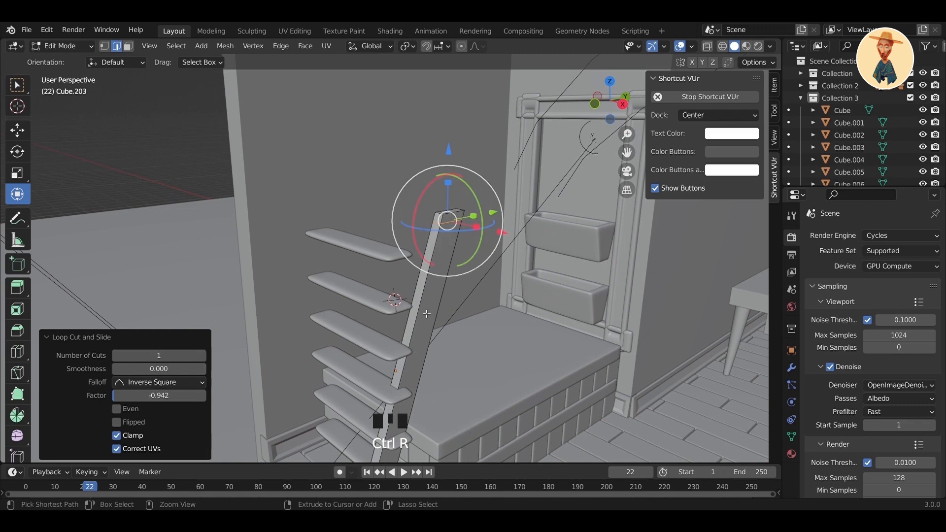
middle_click_drag(404, 403, 402, 321, "shift")
scroll(499, 220, "up", 3)
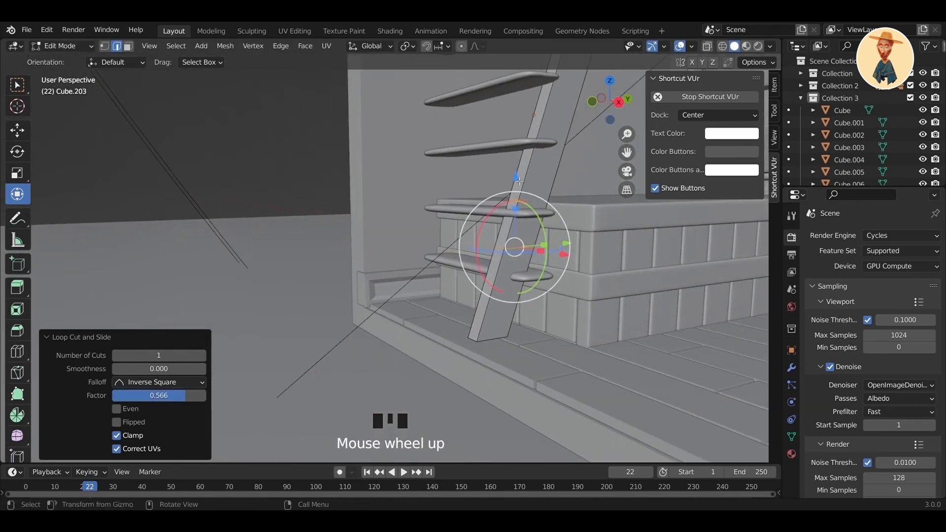
key("ctrl+z")
key("ctrl+f")
scroll(521, 140, "down", 2)
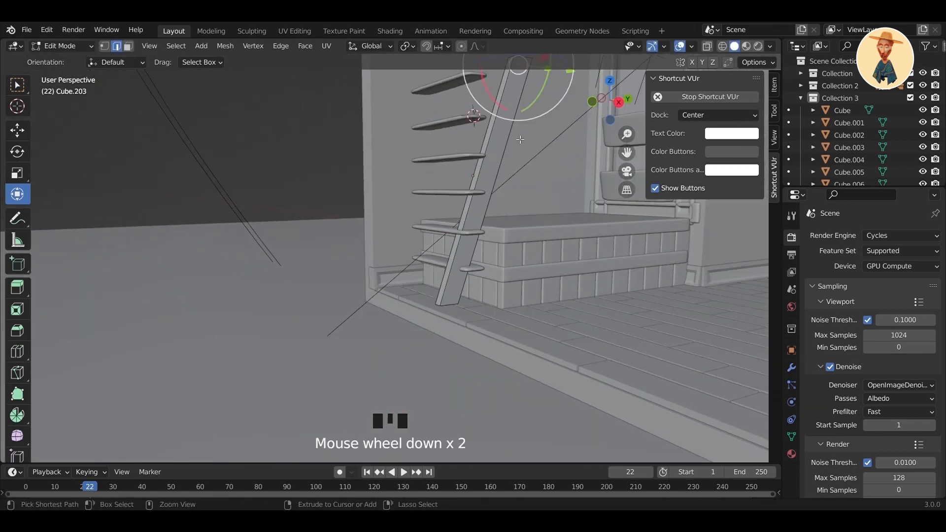
Add loop cuts near the rail's foot and along its long edges, and shade the rail smooth
left_click(476, 247)
middle_click_drag(503, 197, 567, 207)
key("ctrl+e")
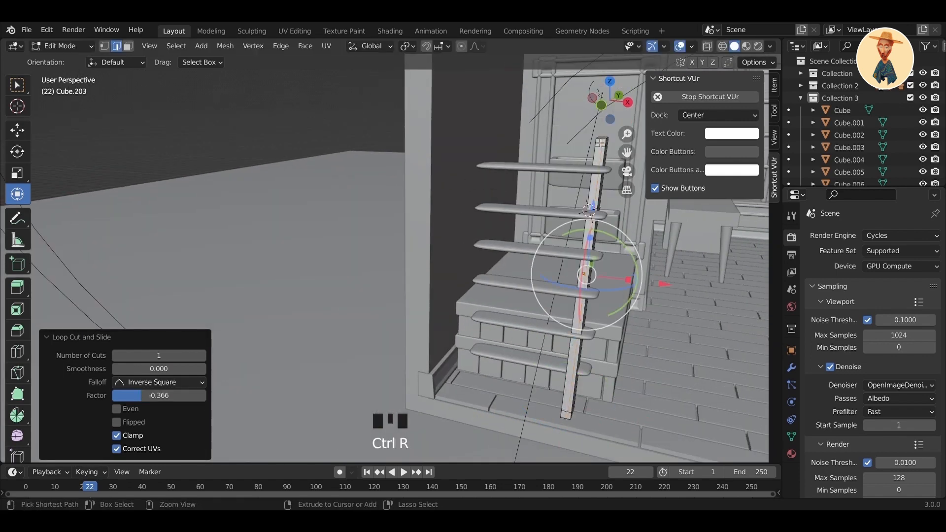
middle_click_drag(606, 147, 493, 190)
key("ctrl+r")
key("Tab")
right_click(503, 148)
Move the rail about 0.09 m along negative X and place a linked duplicate near the slats' opposite ends
middle_click_drag(503, 148, 598, 254)
left_click_drag(598, 254, 605, 253)
middle_click_drag(605, 253, 608, 257)
key("alt+d")
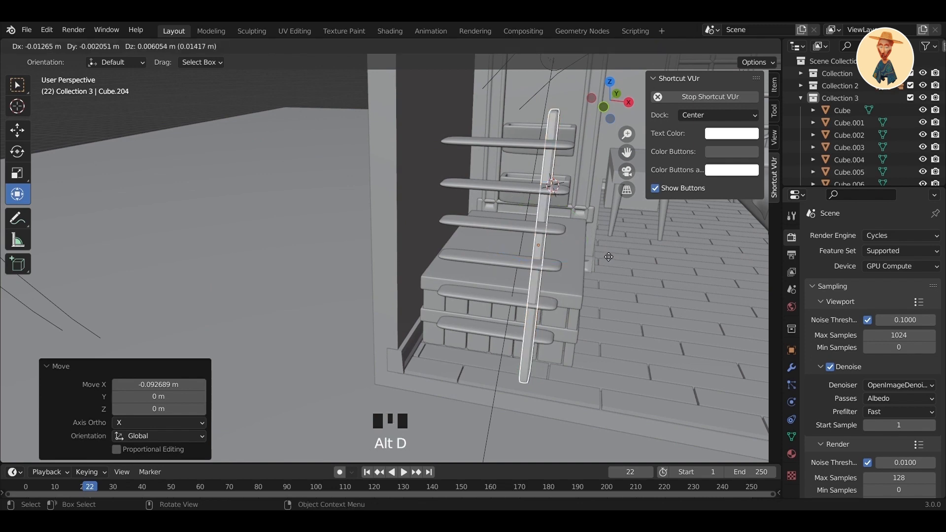
left_click(532, 246)
middle_click_drag(520, 276, 464, 306)
scroll(463, 307, "up", 3)
Select the ladder's slats together and scale them to 0.702 along X to fit between the two rails
left_click(456, 378)
left_click(459, 318, "shift")
left_click(496, 259, "shift")
left_click(522, 200, "shift")
left_click(548, 122, "shift")
left_click(550, 124, "shift")
middle_click_drag(593, 191, 679, 256)
key("s")
key("x")
left_click(490, 228)
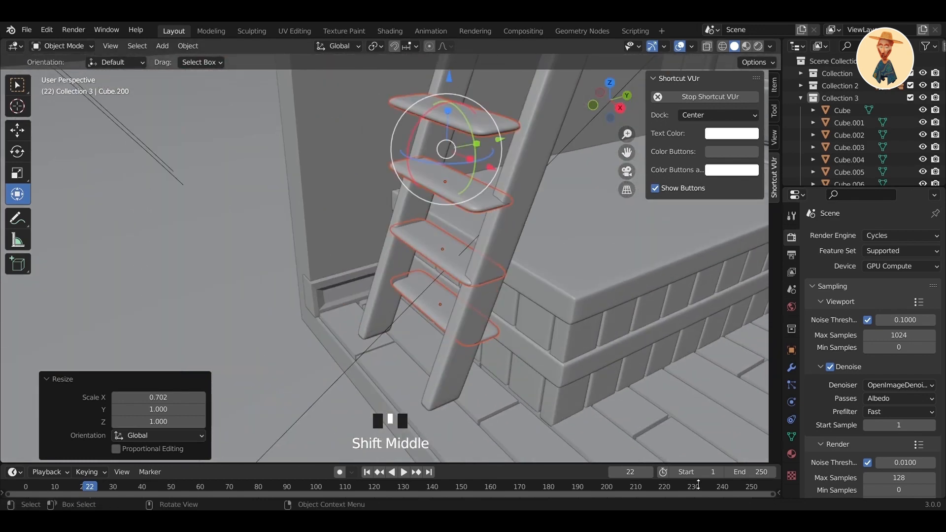
Move the two lowest rungs along Y to line them up with the leaning rails
scroll(408, 235, "up", 2)
middle_click_drag(429, 236, 394, 256, "shift")
left_click(393, 309)
left_click_drag(488, 302, 463, 304)
middle_click_drag(420, 270, 423, 299, "shift")
scroll(423, 299, "up", 1)
left_click_drag(437, 365, 429, 364)
key("ctrl+z")
left_click(461, 175)
left_click(432, 365)
left_click_drag(432, 364, 465, 366)
Shift the third and fourth rungs along positive Y to line them up with the leaning rails
left_click(441, 281)
middle_click_drag(446, 271, 438, 367, "shift")
left_click(443, 317)
left_click_drag(471, 281, 514, 279)
middle_click_drag(512, 278, 487, 352, "shift")
left_click(382, 318)
middle_click_drag(347, 354, 336, 340)
left_click_drag(382, 302, 471, 297)
Move the fifth rung about 0.54 m and the top rung about 0.74 m along Y onto the rails
middle_click_drag(472, 270, 486, 394, "shift")
left_click(357, 335)
left_click_drag(402, 313, 544, 313)
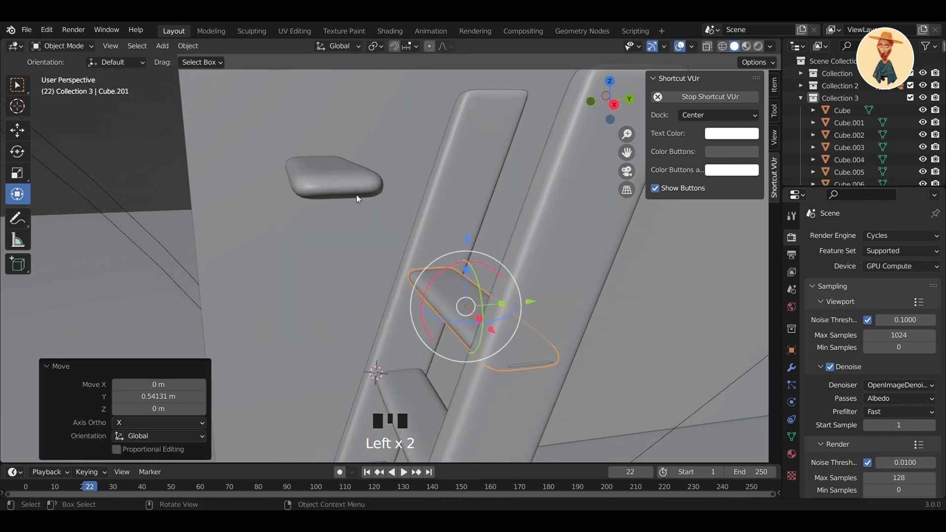
left_click(364, 189)
middle_click_drag(390, 192, 400, 239, "shift")
left_click_drag(400, 230, 600, 231)
middle_click_drag(600, 231, 426, 261)
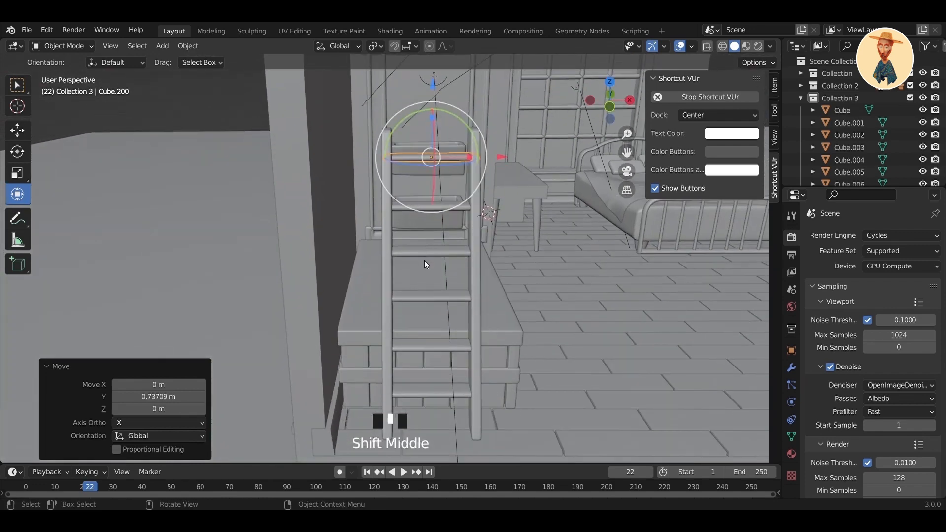
double_click(422, 238)
left_click(408, 157, "shift")
left_click(388, 161, "shift")
left_click(474, 205, "shift")
left_click(462, 295, "shift")
left_click(454, 345, "shift")
Duplicate the bench's top slab, raise the copy to the ladder's top, and move it about 0.58 m along Y
left_click(494, 299)
middle_click_drag(493, 300, 442, 323)
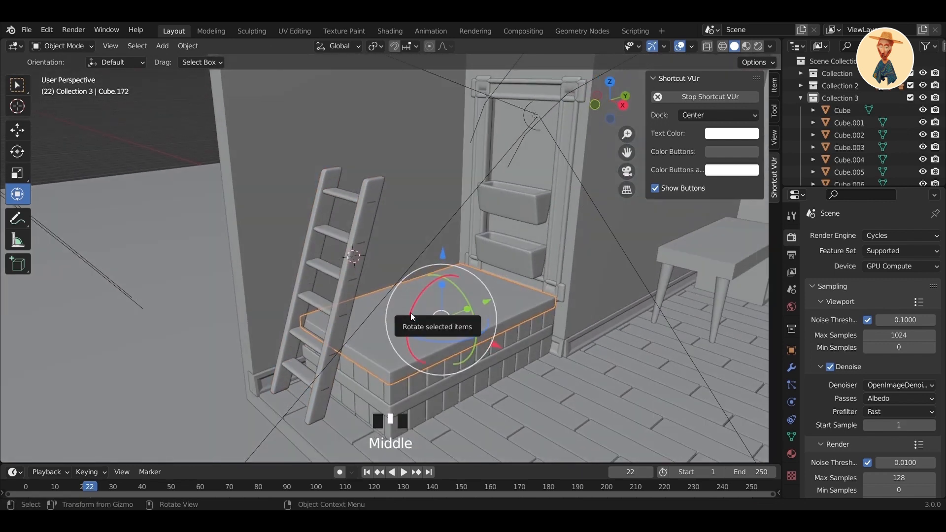
key("shift+d")
key("z")
left_click(427, 157)
middle_click_drag(426, 158, 444, 204)
mouse_move(478, 186)
left_mouse_down()
mouse_move(466, 181)
mouse_move(476, 187)
left_mouse_up()
middle_click_drag(476, 187, 423, 193)
left_click_drag(499, 183, 545, 188)
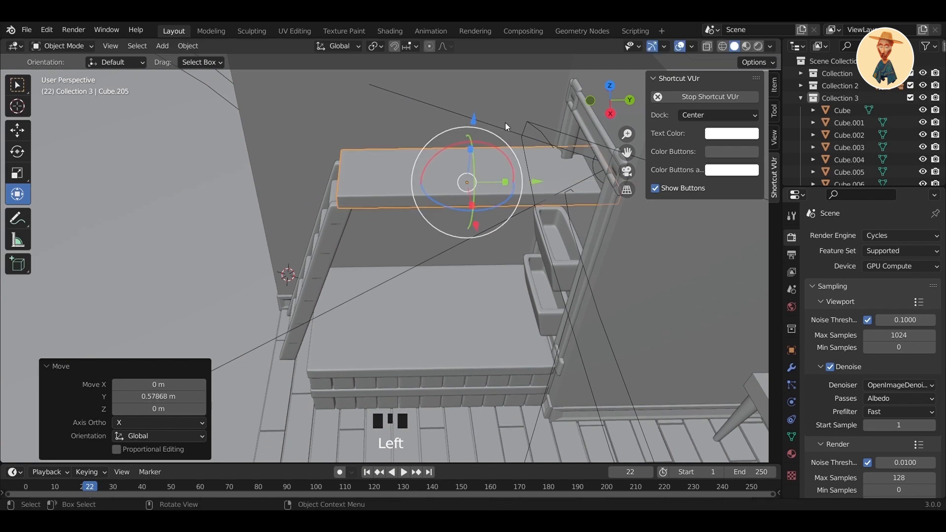
Fine-tune the upper slab's height and its fit between the ladder and the window wall
left_click_drag(472, 123, 474, 152)
middle_click_drag(475, 153, 515, 204)
left_click_drag(478, 214, 474, 211)
left_click_drag(500, 152, 486, 163)
middle_click_drag(485, 163, 513, 163)
scroll(513, 163, "up", 3)
mouse_move(476, 135)
left_mouse_down()
mouse_move(487, 139)
mouse_move(476, 138)
left_mouse_up()
middle_click_drag(477, 137, 443, 155)
left_click_drag(473, 145, 486, 152)
left_click_drag(500, 159, 515, 166)
middle_click_drag(515, 167, 381, 217)
left_click_drag(325, 249, 324, 249)
middle_click_drag(325, 249, 339, 237)
mouse_move(336, 239)
left_mouse_down()
mouse_move(373, 231)
mouse_move(342, 237)
left_mouse_up()
left_click_drag(373, 234, 369, 235)
Raise the upper window box about 0.73 m along Z so it sits above the upper slab
middle_click_drag(368, 236, 439, 178)
left_click(491, 228)
scroll(490, 228, "down", 2)
left_click_drag(440, 178, 443, 142)
Return to the camera view and save the file
middle_click_drag(444, 142, 507, 205)
left_click(627, 171)
scroll(344, 187, "up", 2)
key("ctrl+s")
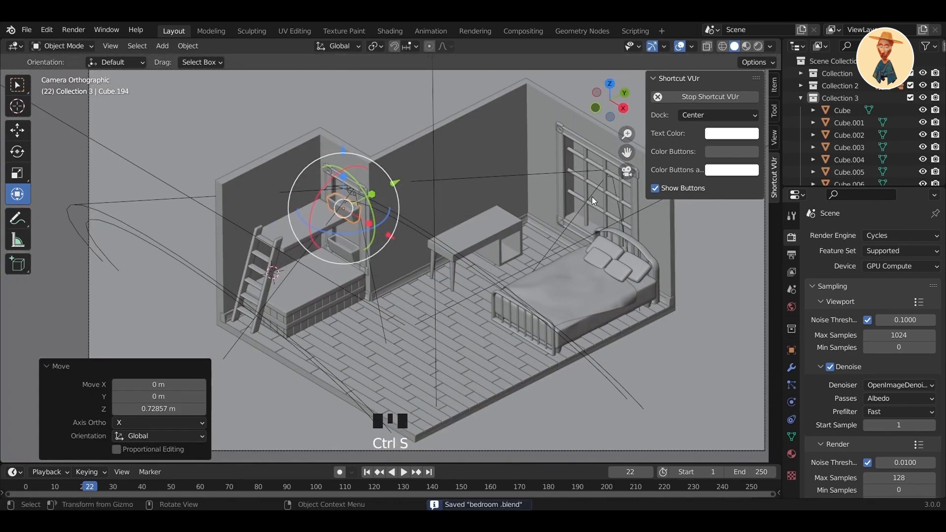
Preview the room with rendered shading, and switch the render engine to Eevee
left_click(758, 46)
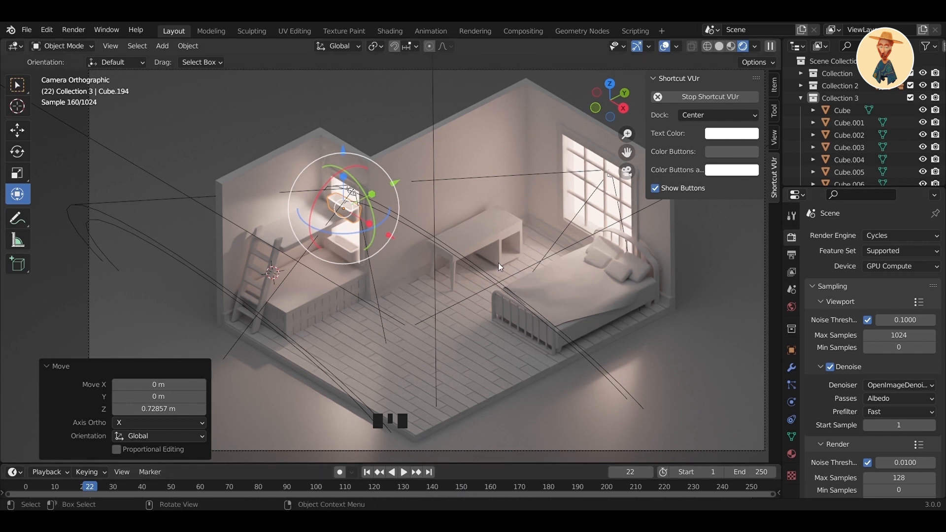
left_click(902, 235)
left_click(881, 250)
Add a circle mesh on the wall above the desk and rotate it upright about the Y axis
mouse_move(665, 296)
middle_mouse_down()
mouse_move(588, 283)
mouse_move(433, 233)
middle_mouse_up()
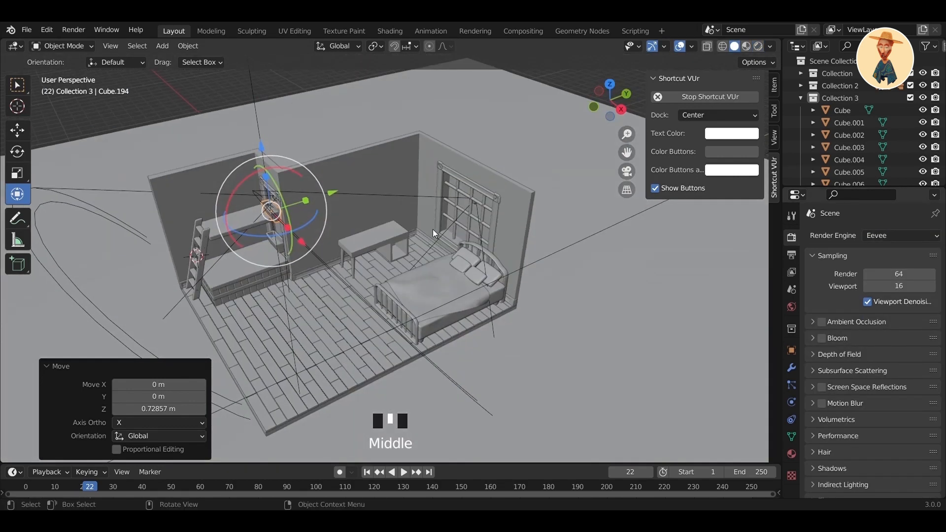
scroll(438, 224, "up", 5)
right_click(412, 182, "shift")
key("shift+a")
mouse_move(424, 179)
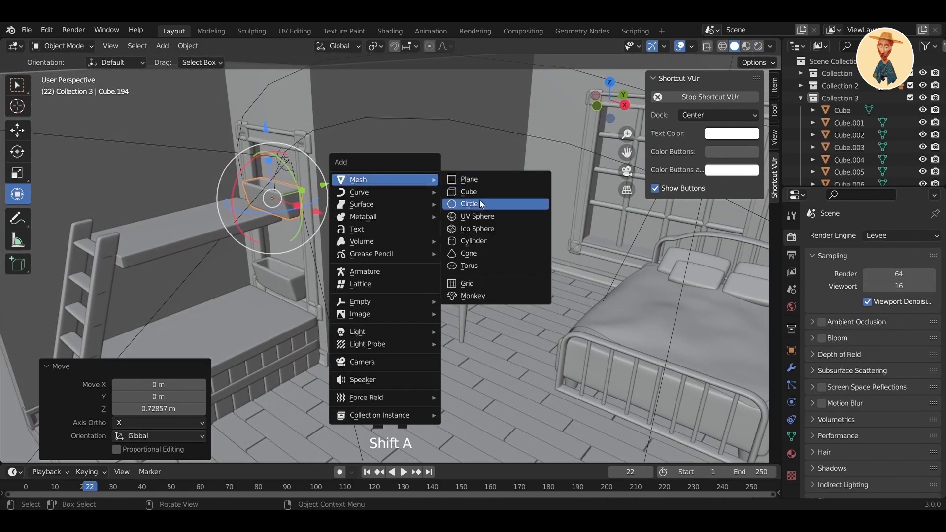
left_click(480, 204)
key("r")
key("y")
left_click(421, 219)
left_click(176, 409)
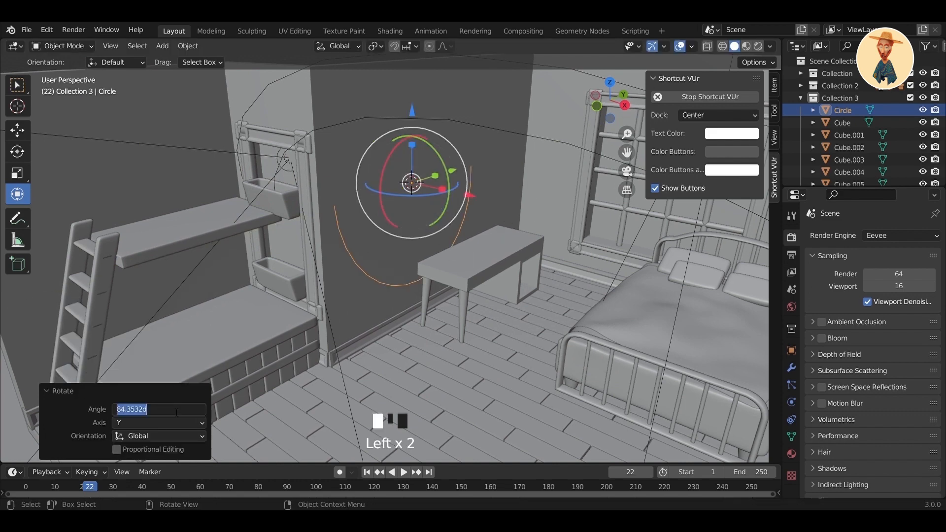
Move the circle above the desk and scale it to fit the wall space
left_click_drag(469, 195, 485, 199)
middle_click_drag(484, 198, 445, 242)
scroll(443, 239, "up", 2)
left_click_drag(439, 236, 519, 240)
key("s")
left_click(550, 246)
middle_click_drag(538, 254, 555, 251)
Extrude the circle's edge inward at a scale of 0.719, and extrude the ring about 0.47 m along X for thickness
key("Tab")
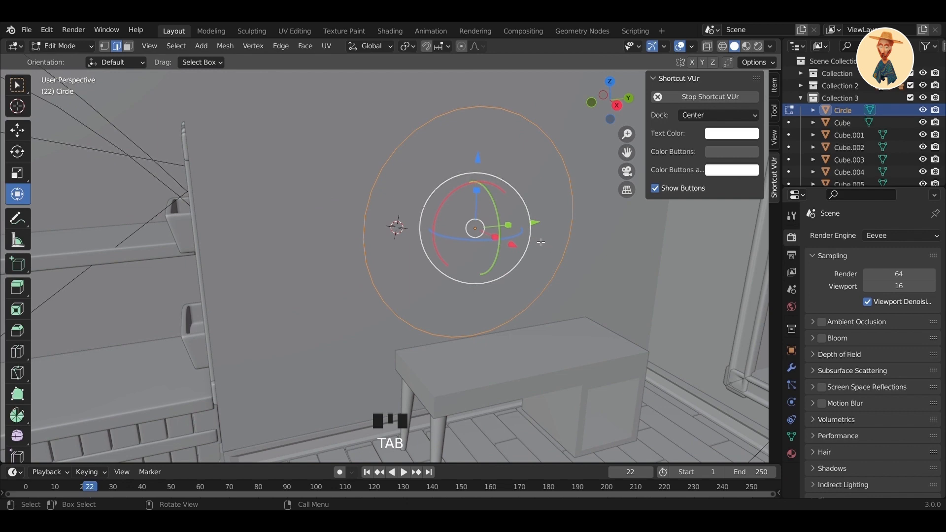
key("e")
key("s")
left_click(531, 243)
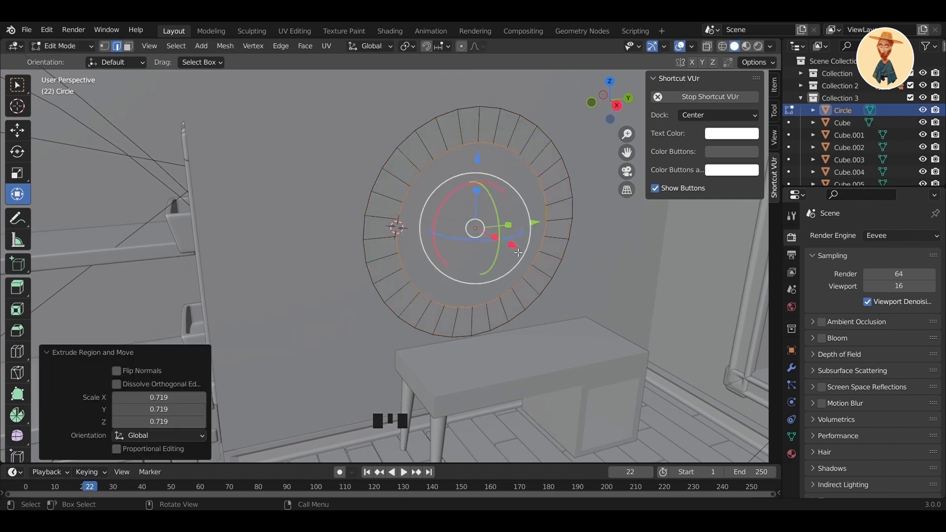
middle_click_drag(531, 243, 537, 268)
key("ctrl+z")
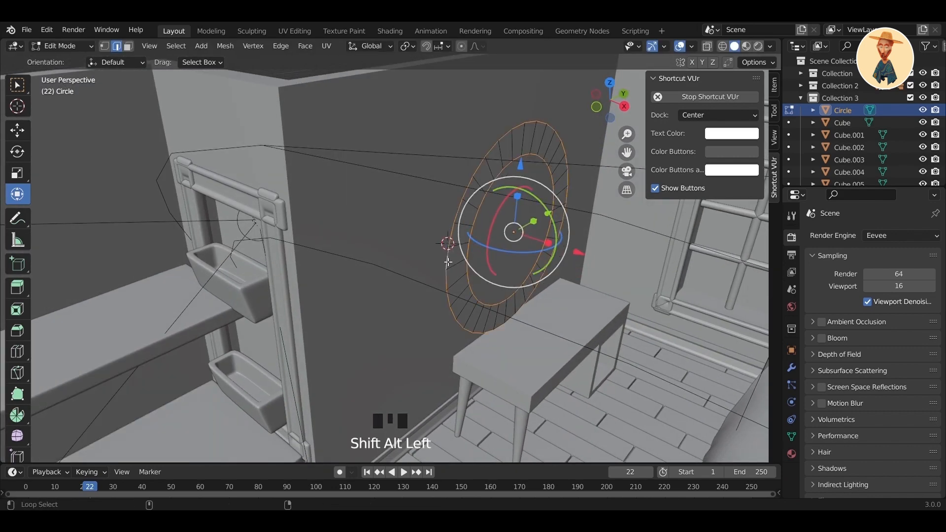
key("e")
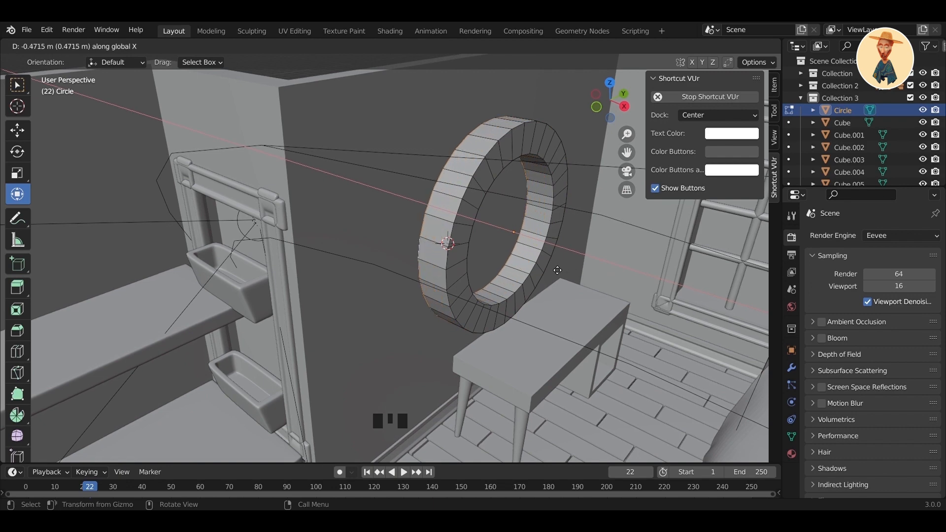
left_click(557, 270)
middle_click_drag(557, 270, 549, 272)
Shift the ring along X so it sits against the wall
key("Tab")
left_click_drag(578, 253, 530, 236)
left_click_drag(581, 257, 577, 256)
Extrude alternating pairs of faces on the ring's inner side toward the centre to form wheel spokes
key("Tab")
middle_click_drag(578, 256, 608, 229)
left_click(546, 149, "shift")
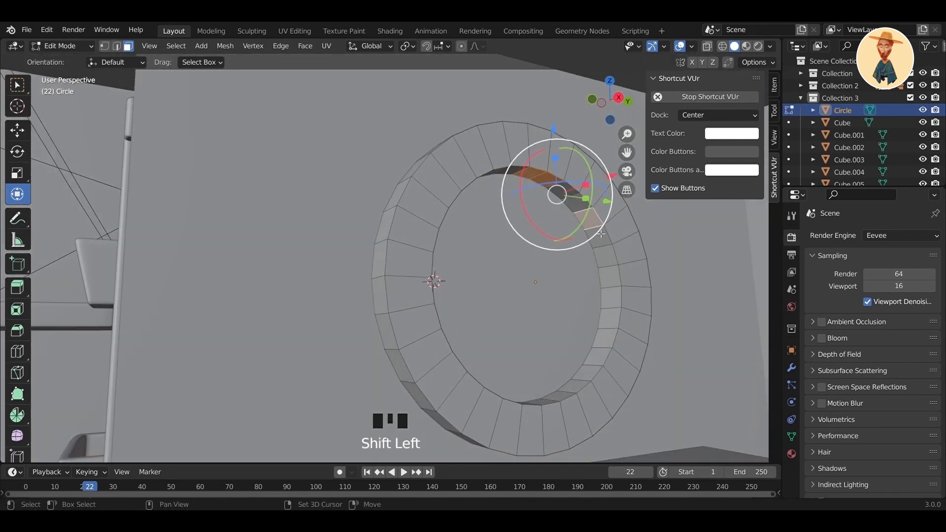
left_click(578, 387, "shift")
middle_click_drag(577, 387, 362, 358)
left_click(511, 392, "shift")
left_click(488, 388, "shift")
left_click(352, 354, "shift")
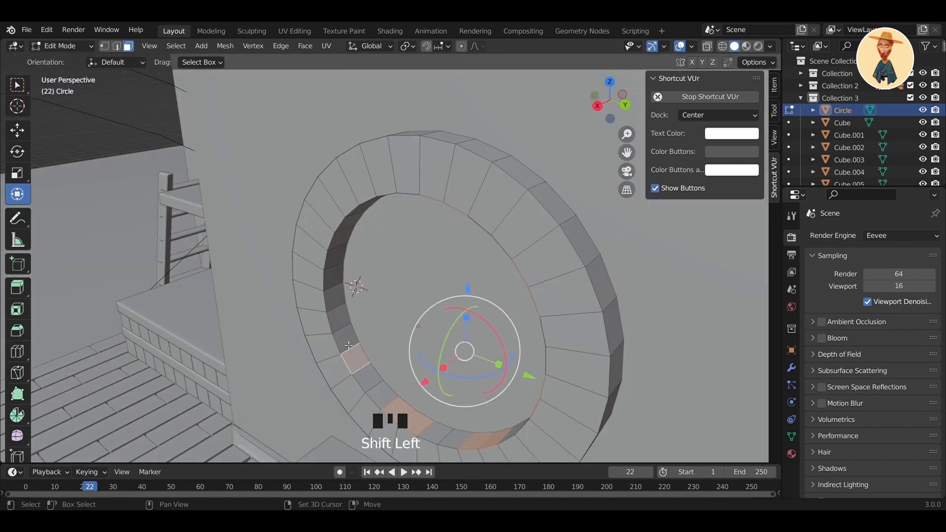
left_click(338, 277, "shift")
left_click(336, 256, "shift")
middle_click_drag(336, 255, 341, 209)
left_click(356, 150, "shift")
left_click(370, 138, "shift")
middle_click_drag(372, 139, 439, 148)
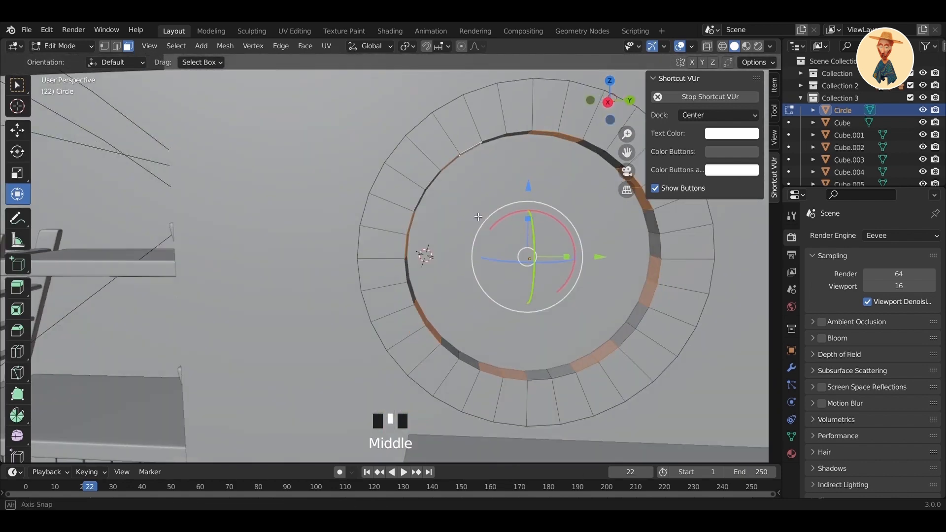
key("e")
key("s")
left_click(546, 290)
Scale the spokes' inner end faces along X by about 2.243
middle_click_drag(544, 289, 420, 291)
left_click_drag(412, 286, 366, 295)
middle_click_drag(366, 296, 574, 207)
middle_click_drag(574, 207, 537, 242, "shift")
middle_click_drag(537, 241, 512, 225)
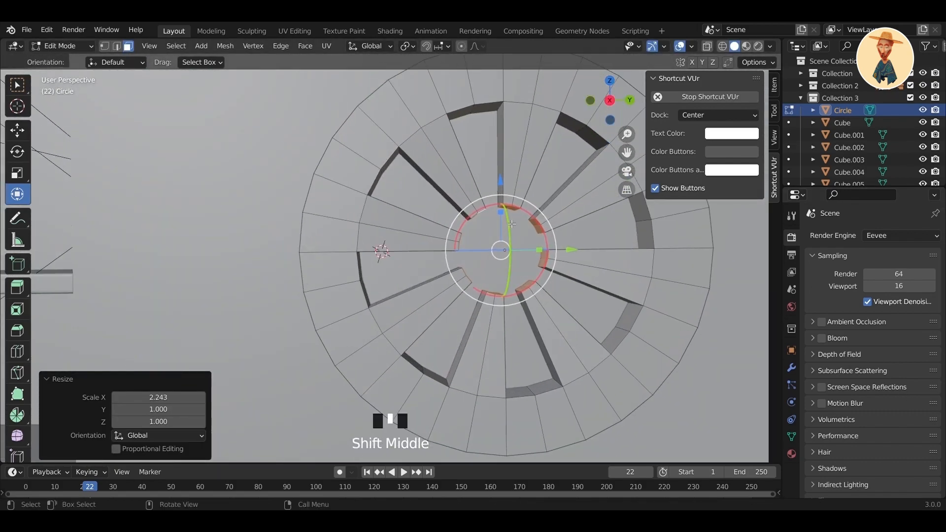
Undo the last shift of the spoke ends, rescale them and adjust their position along X
left_click_drag(505, 214, 503, 208)
key("ctrl+z")
key("s")
left_click(617, 255)
middle_click_drag(444, 215, 473, 217)
left_click_drag(473, 217, 488, 216)
middle_click_drag(488, 215, 397, 176)
Add supporting loop cuts around the wheel's outer rim and front face to sharpen its edges
scroll(570, 273, "down", 2)
key("Tab")
key("Tab")
key("ctrl+e")
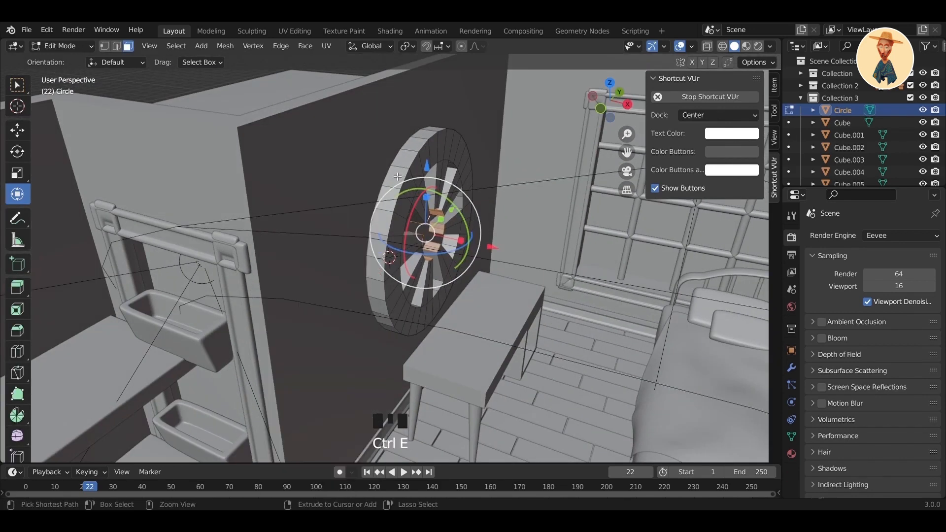
left_click_drag(396, 196, 396, 193)
middle_click_drag(396, 193, 420, 249)
key("ctrl+r")
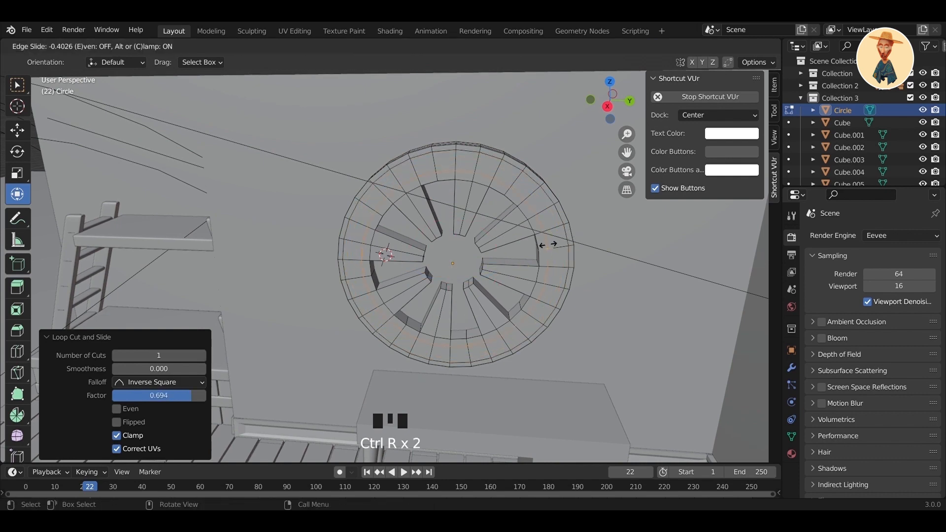
middle_click_drag(544, 245, 374, 210)
scroll(370, 207, "up", 3)
key("ctrl+r")
key("ctrl+r")
left_click(436, 248)
left_click(437, 247)
middle_click_drag(438, 247, 554, 222)
Add a level-2 subdivision surface to the wheel and shade it smooth
key("Tab")
key("ctrl+2")
right_click(575, 187)
left_click(574, 186)
key("Tab")
Add a loop cut near the outer end of every spoke to tighten where it meets the rim
scroll(542, 230, "up", 2)
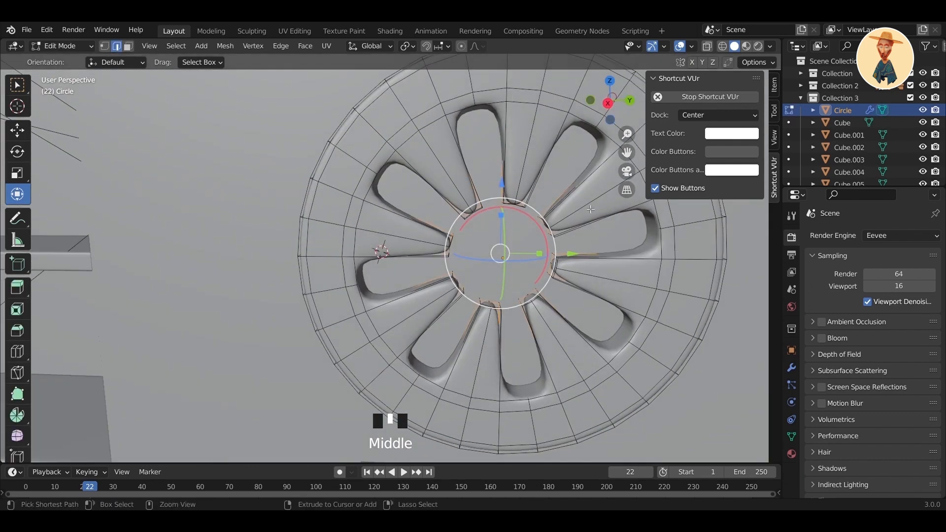
scroll(553, 222, "down", 2)
left_click(540, 227)
left_click(565, 208)
key("ctrl+r")
left_click(546, 266)
left_click(561, 276)
key("ctrl+r")
left_click(511, 323)
left_click(517, 342)
key("ctrl+r")
left_click(456, 332)
left_click(446, 353)
key("ctrl+r")
left_click(413, 306)
left_click(390, 316)
key("ctrl+r")
left_click(389, 243)
left_click(362, 240)
key("ctrl+r")
left_click(410, 187)
left_click(394, 161)
key("ctrl+r")
left_click(493, 178)
left_click(511, 152)
Add a loop cut near the inner end of every spoke to sharpen the tips, and finish editing the mesh
key("ctrl+r")
left_click(496, 195)
left_click(488, 222)
key("ctrl+r")
left_click(523, 228)
left_click(514, 251)
key("ctrl+r")
left_click(524, 277)
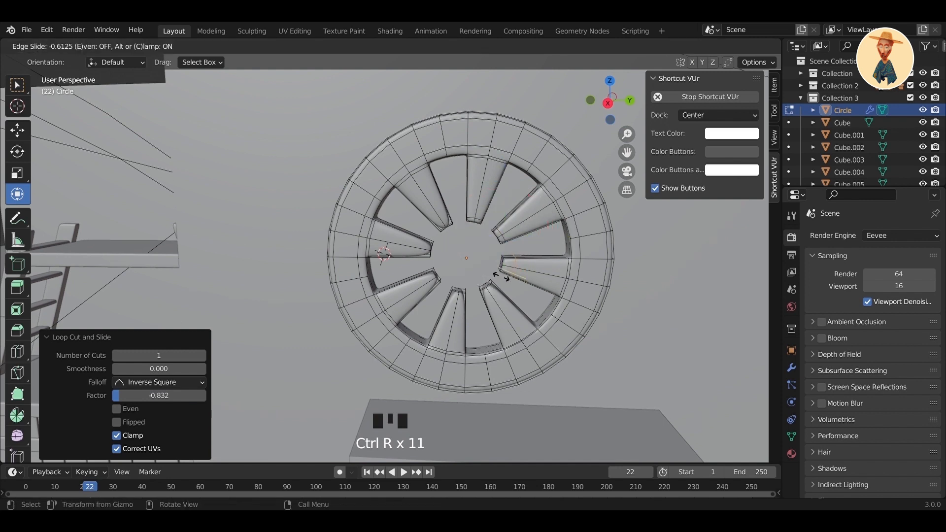
left_click(493, 275)
key("ctrl+r")
left_click(489, 305)
left_click(479, 287)
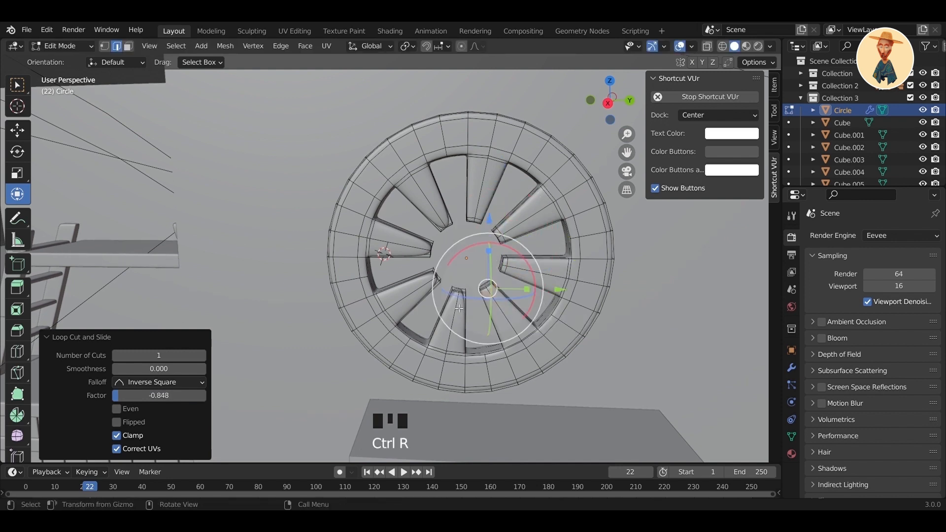
left_click(460, 313)
left_click(458, 291)
key("ctrl+r")
left_click(429, 278)
left_click(425, 276)
key("ctrl+r")
left_click(414, 255)
left_click(440, 255)
key("ctrl+r")
left_click(443, 219)
left_click(454, 226)
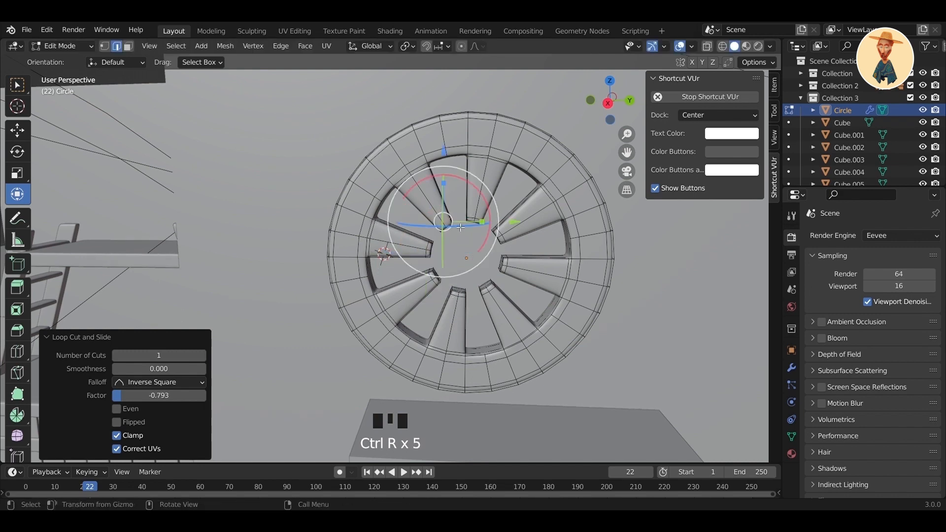
key("grave")
left_click(511, 166)
key("Tab")
middle_click_drag(511, 166, 543, 229)
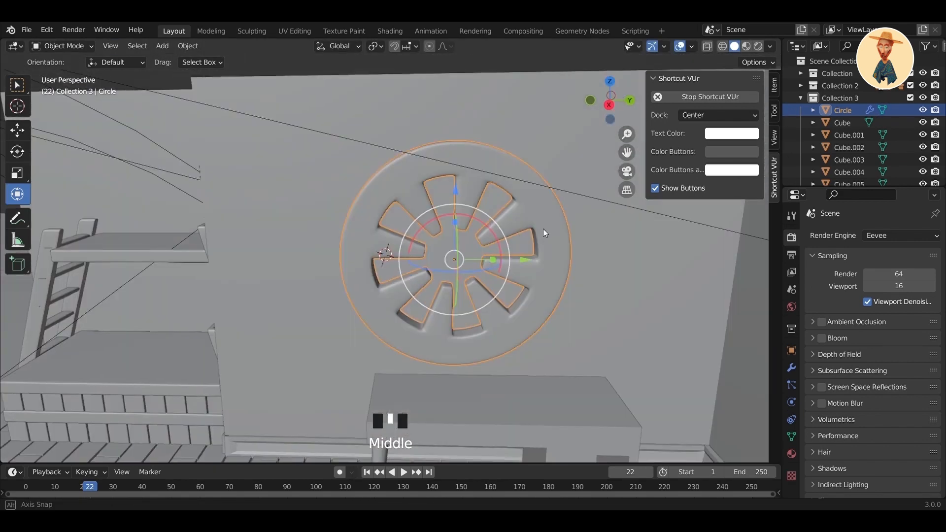
Try to inset the narrow ring of faces around the rim's inner edge, and undo it
scroll(543, 228, "up", 5)
middle_click_drag(534, 192, 534, 235, "shift")
key("Tab")
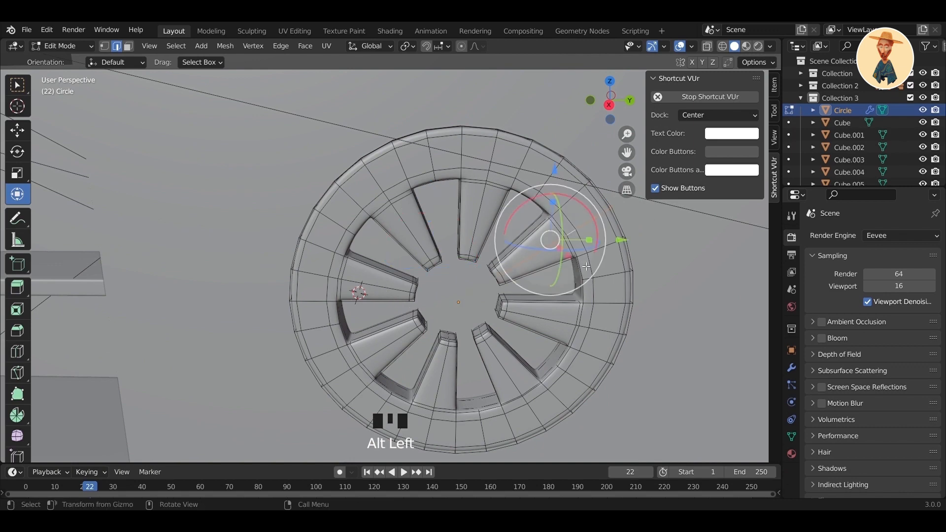
left_click(129, 45)
left_click(567, 235, "alt")
scroll(606, 229, "up", 1)
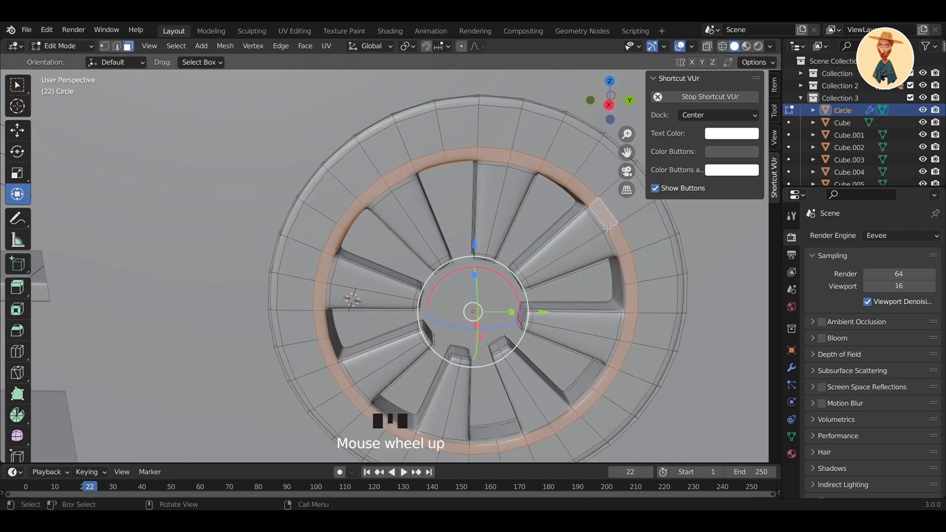
key("i")
left_click(609, 229)
key("ctrl+z")
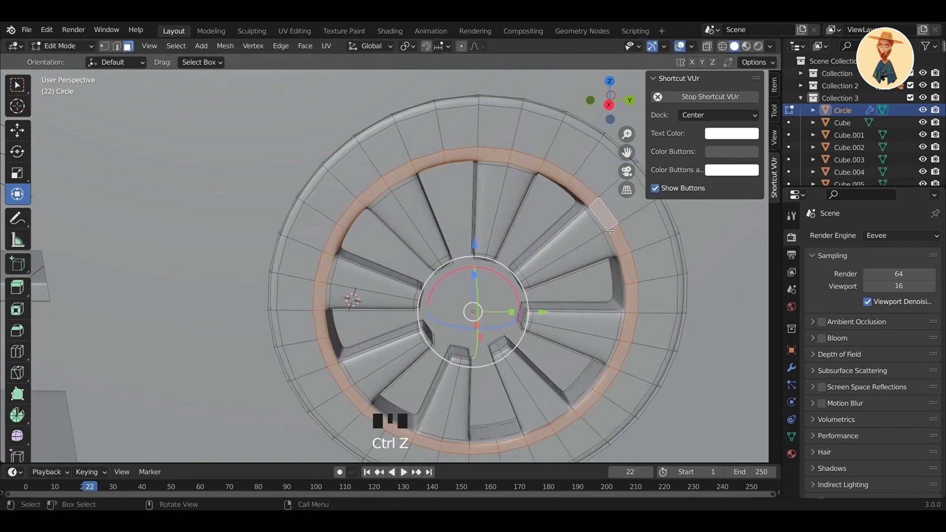
Try to extrude the narrow inner face ring inward about 0.042 m, and undo it
key("e")
middle_click_drag(610, 227, 640, 250)
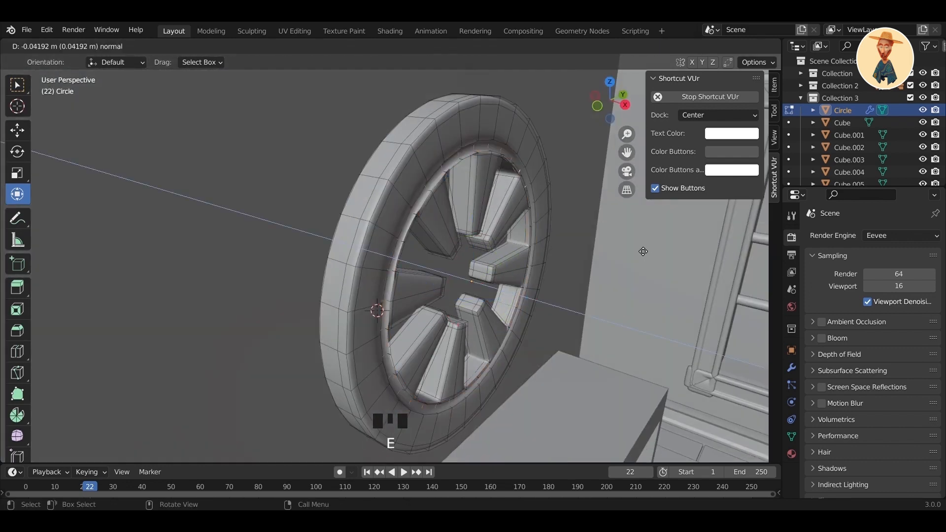
left_click(646, 250)
key("ctrl+z")
Extrude the wide front face ring of the rim outward by about 0.037 m
left_click(463, 142, "alt")
key("e")
left_click(460, 257)
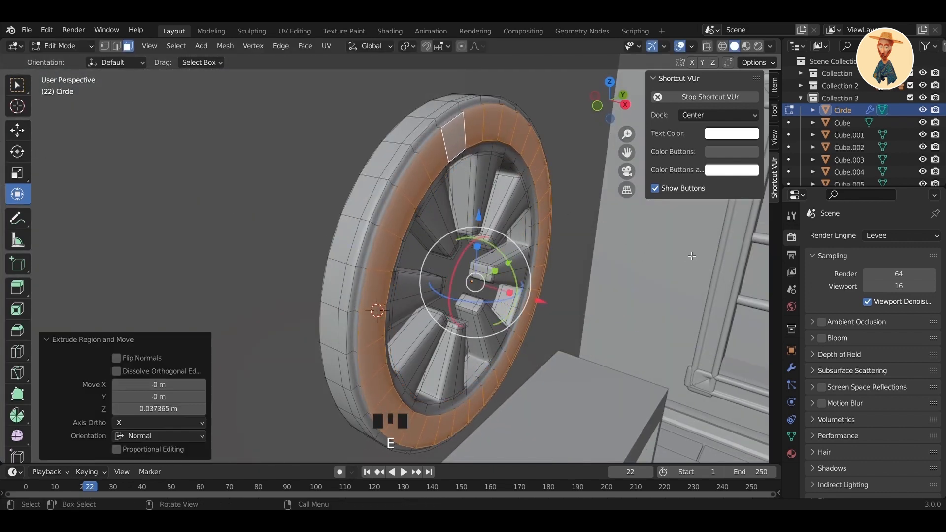
Move the wheel away from the wall along X and lower it behind the desk
key("Tab")
middle_click_drag(431, 287, 373, 288)
left_click_drag(451, 277, 488, 278)
middle_click_drag(489, 277, 531, 287)
left_click_drag(408, 209, 407, 316)
middle_click_drag(408, 315, 471, 270)
left_click_drag(471, 270, 475, 271)
middle_click_drag(475, 271, 447, 294)
Inset the wheel's outer tread faces about 0.027 m and extrude them inward at a scale of 0.983 as a groove
key("Tab")
key("i")
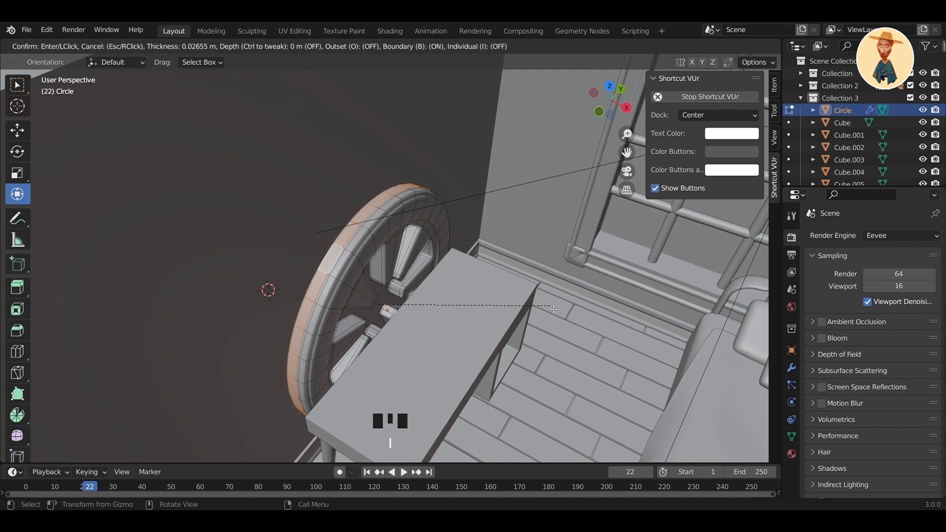
left_click(554, 309)
key("e")
left_click(544, 306)
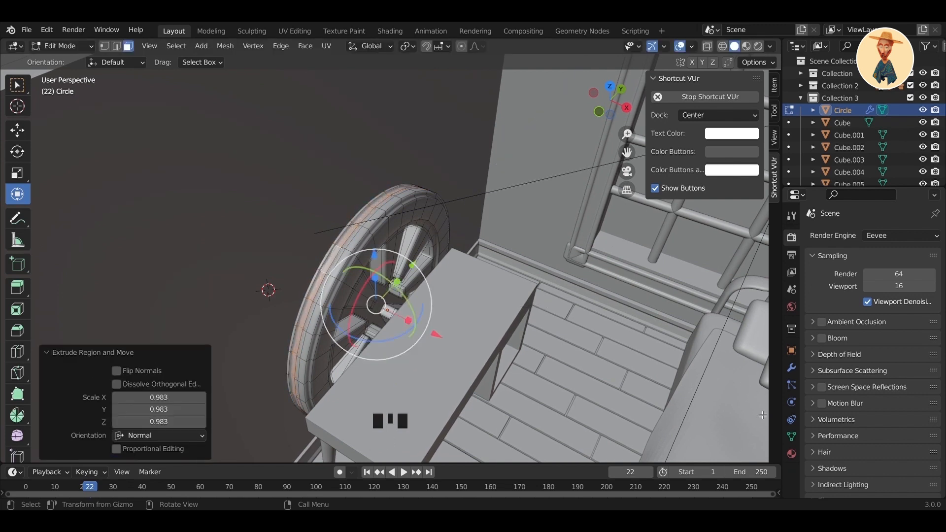
Add a second material slot to the wheel for the tread groove and set its new material's surface to Emission
left_click(792, 454)
left_click(838, 305)
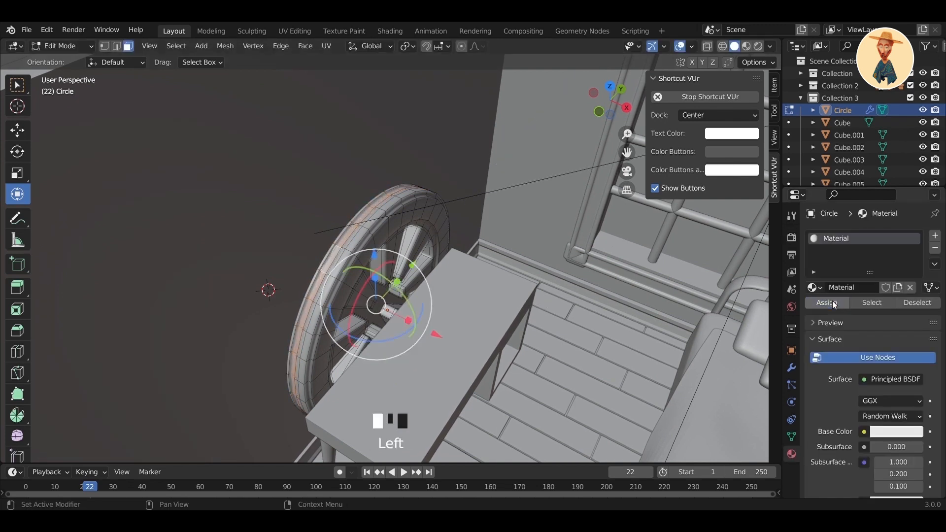
left_click(935, 236)
left_click(852, 315)
left_click(891, 404)
left_click(827, 187)
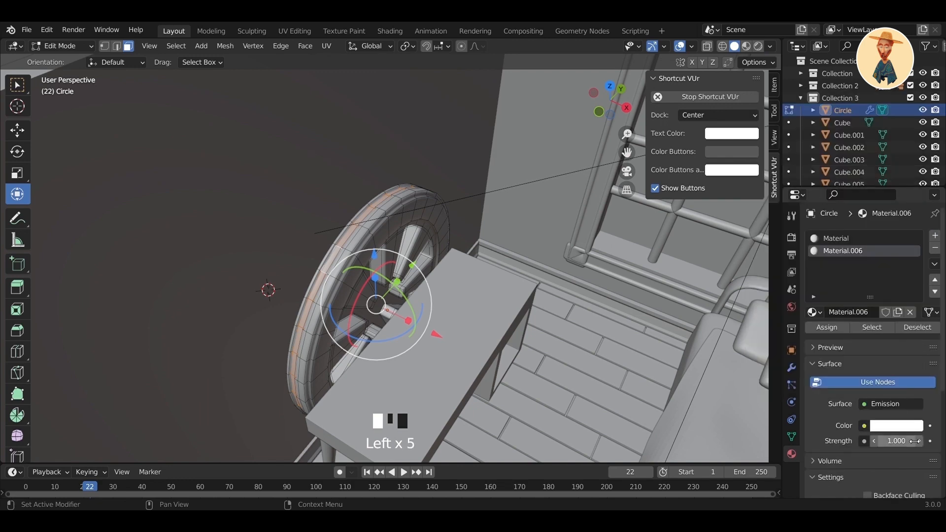
Turn on rendered shading and tint the groove's emission warm peach, with hue 0.041 and saturation 0.722
left_click(758, 46)
scroll(690, 227, "down", 2)
left_click(901, 428)
left_click_drag(849, 302, 853, 313)
key("Tab")
Preview the whole room through the camera with the Cycles render engine
scroll(396, 312, "down", 3)
scroll(425, 317, "up", 2)
middle_click_drag(396, 312, 552, 298)
left_click(458, 314)
scroll(507, 282, "down", 4)
left_click(627, 171)
left_click(792, 237)
left_click(901, 237)
left_click(890, 288)
left_click(495, 352)
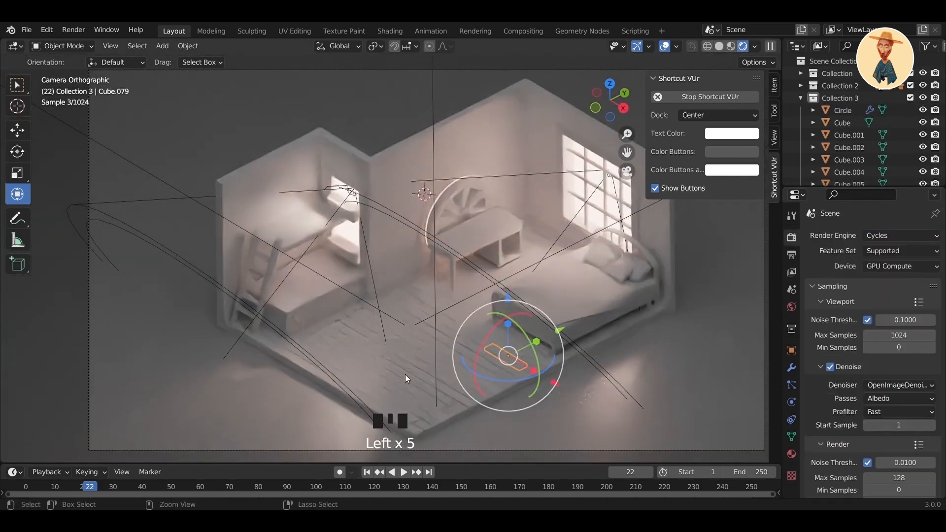
Save the file and return the render engine to Eevee after checking the wheel up close
key("ctrl+s")
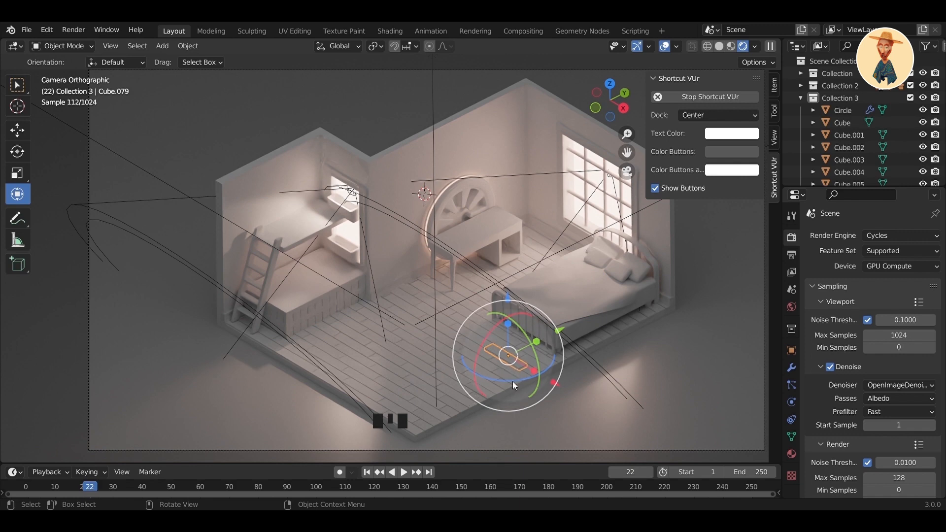
scroll(499, 226, "up", 7)
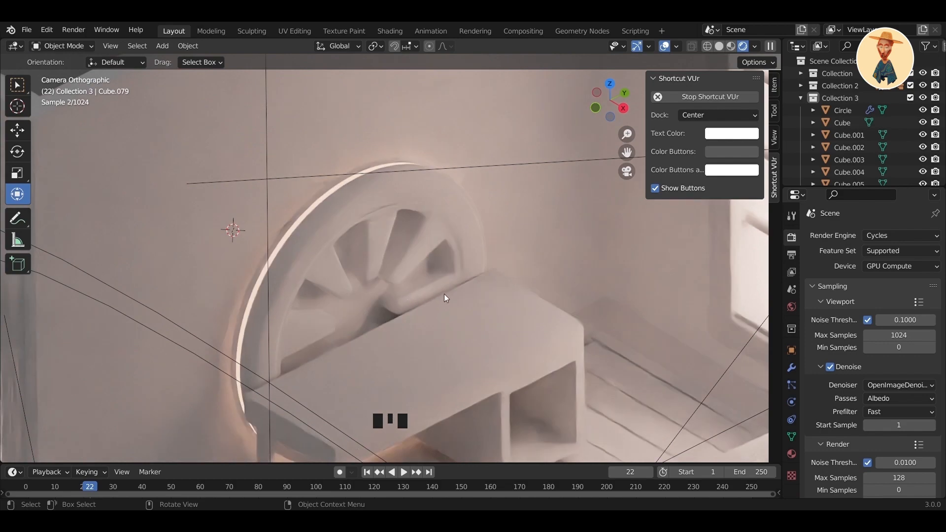
left_click(887, 236)
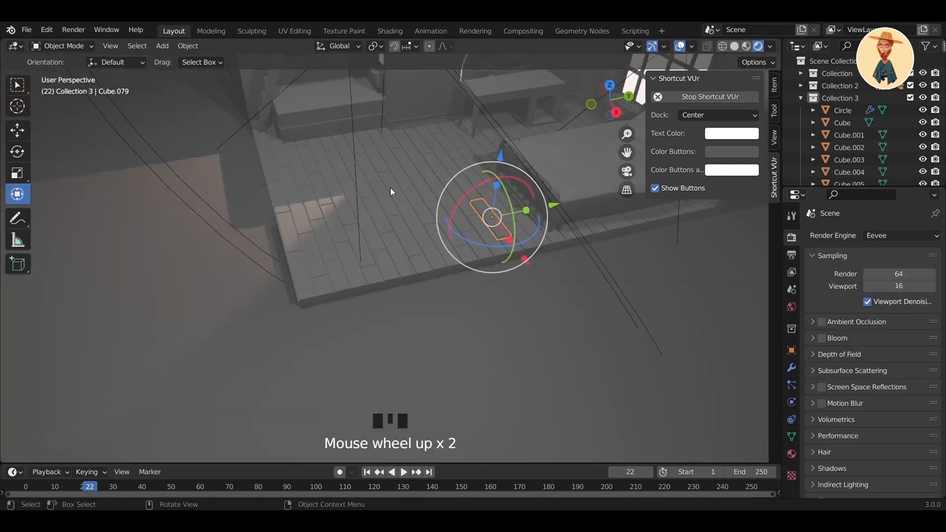
Select the side faces of the wheel's spokes in solid shading and inset them about 0.039 m
middle_click_drag(391, 191, 343, 303, "shift")
scroll(344, 305, "up", 9)
middle_click_drag(456, 212, 498, 330, "shift")
left_click(497, 329)
key("Tab")
left_click(553, 324)
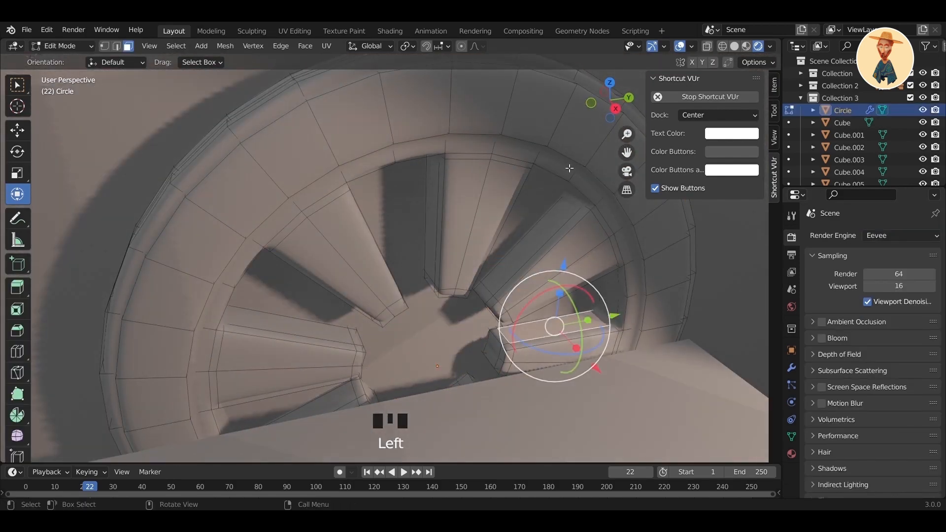
left_click(734, 46)
mouse_move(540, 303)
middle_mouse_down()
mouse_move(522, 315)
mouse_move(469, 294)
mouse_move(493, 300)
middle_mouse_up()
left_click(518, 318, "alt")
key("i")
left_click(587, 311)
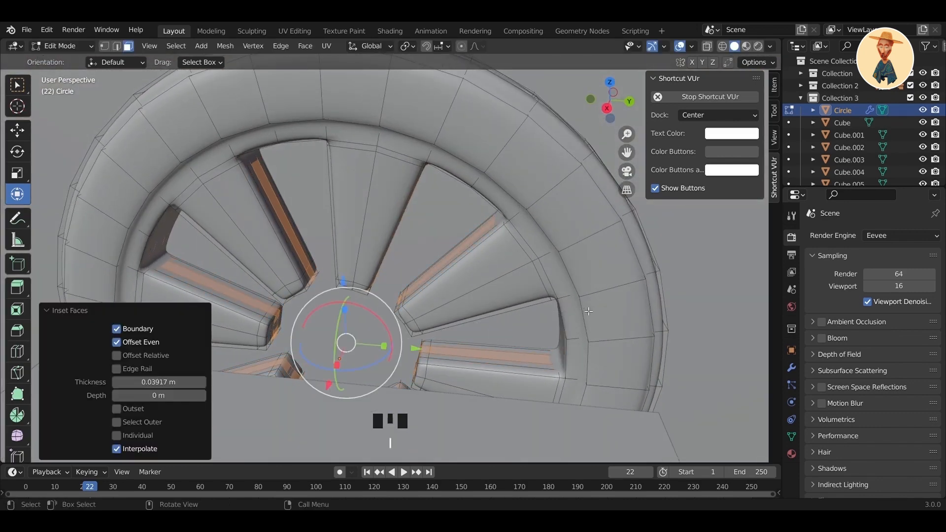
Extrude the inset spoke faces at a scale of 1.075 to form grooves
key("e")
key("s")
left_click(596, 311)
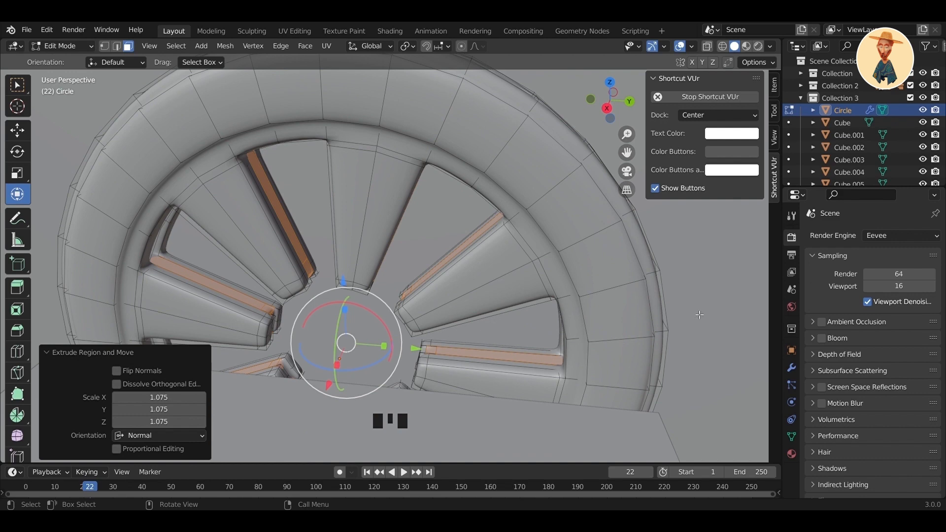
Add a third material slot to the wheel for the spoke grooves, with an Emission surface
left_click(792, 453)
left_click(936, 237)
left_click(867, 312)
left_click(882, 403)
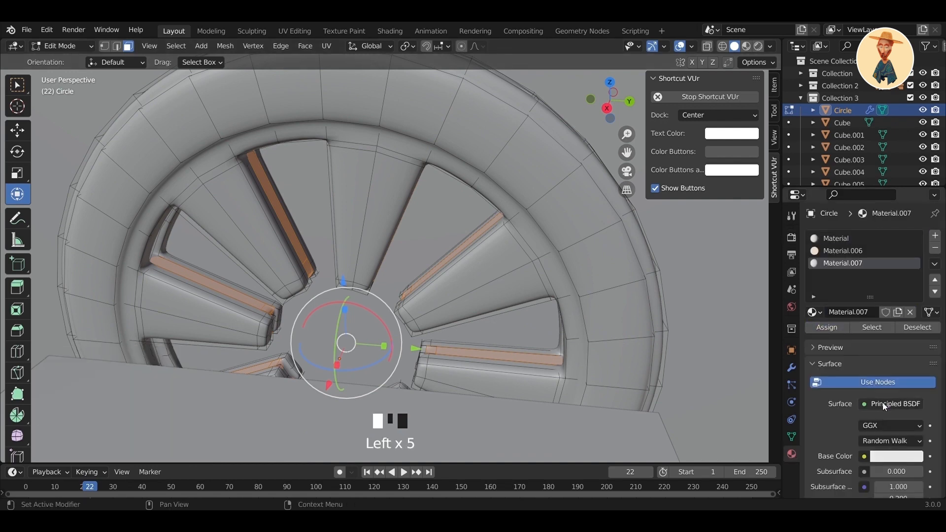
Copy the tread groove's hex colour to the spoke emission material and set its strength to 3.4
left_click(856, 244)
left_click(897, 425)
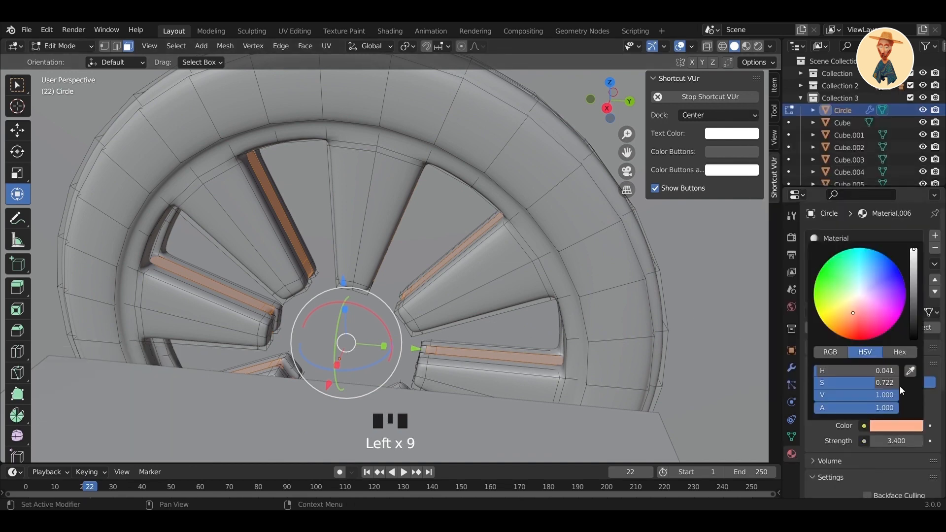
left_click(900, 352)
left_click(879, 370)
left_click(856, 262)
left_click(890, 426)
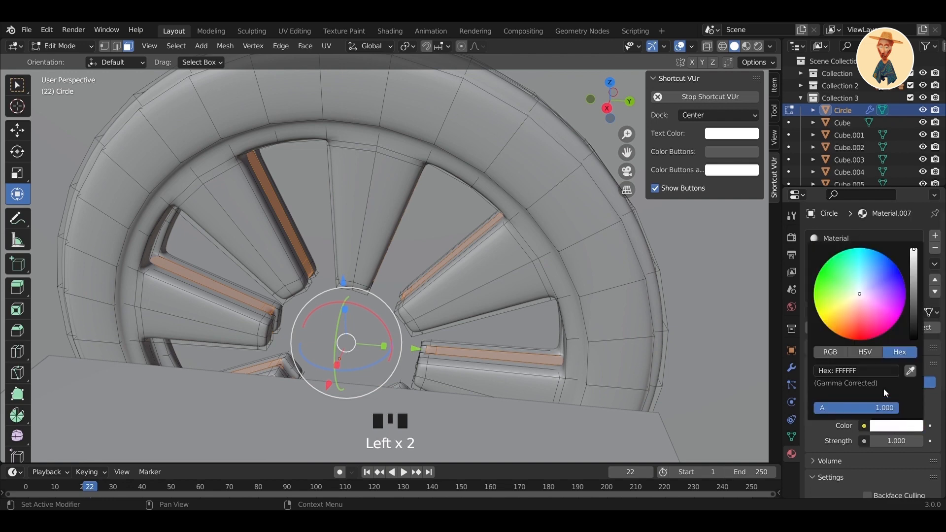
left_click(902, 441)
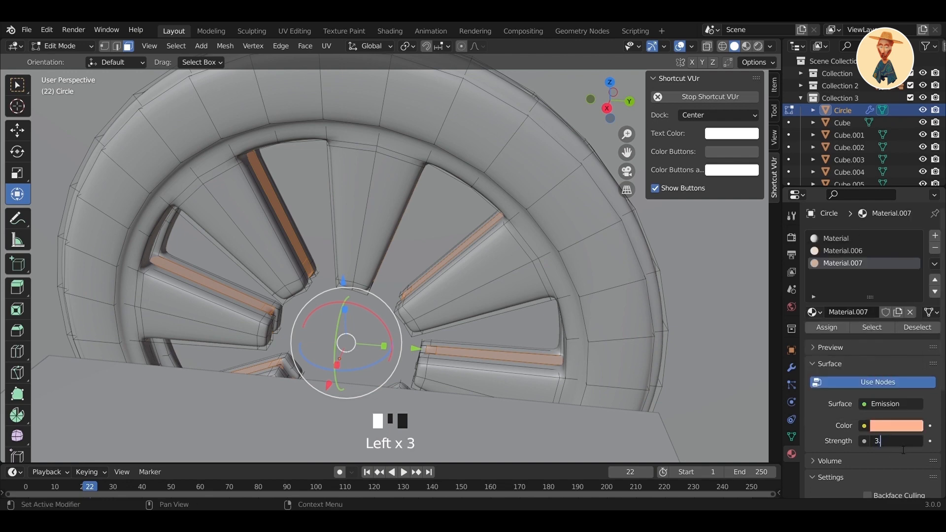
Leave mesh editing and view the glowing wheel through the camera in rendered shading
left_click(639, 177)
left_click(627, 172)
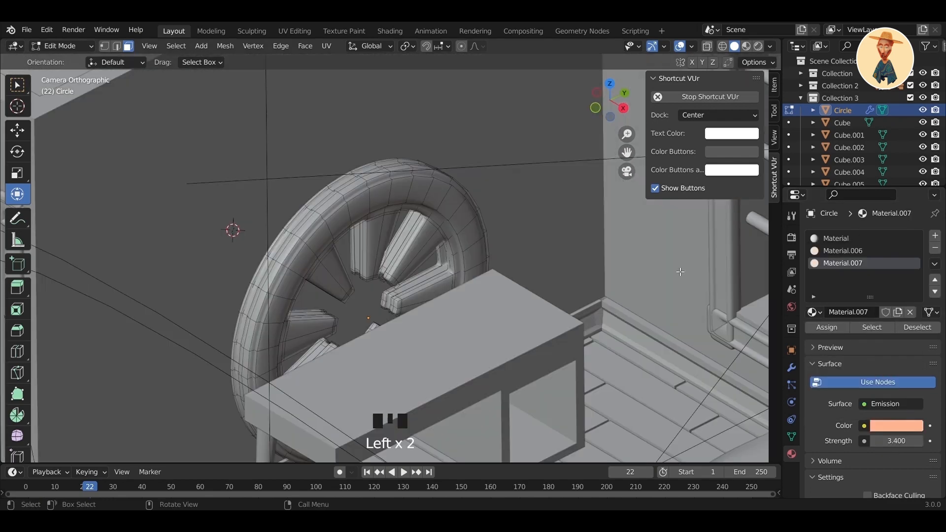
key("Tab")
scroll(439, 164, "down", 4)
left_click(759, 46)
scroll(444, 295, "down", 3)
scroll(462, 271, "up", 2)
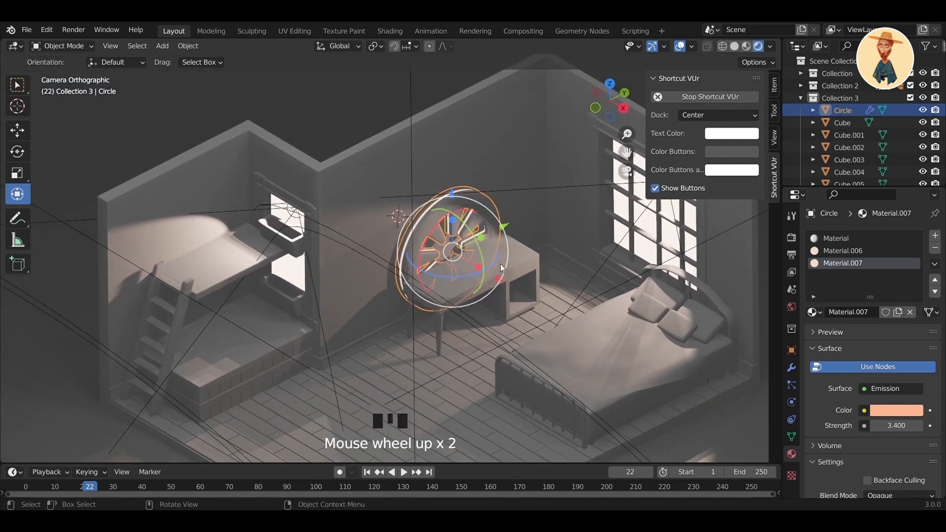
Enable Backface Culling for the spoke emission material and try out its Screen Space Refraction option
scroll(804, 266, "down", 5)
left_click(868, 382)
left_click(882, 397)
left_click(918, 410)
scroll(904, 427, "down", 3)
left_click(869, 393)
left_click(869, 393)
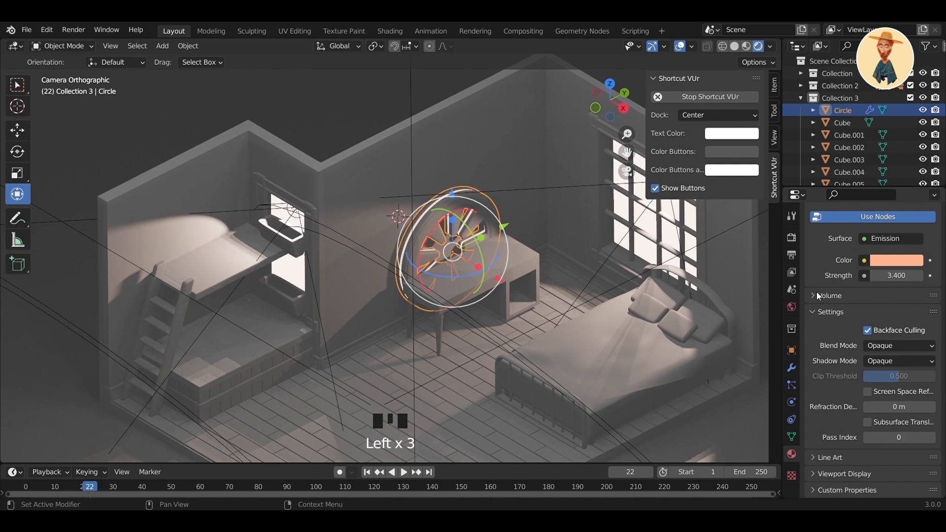
Enable Bloom in the Eevee render settings
left_click(792, 237)
scroll(851, 274, "up", 4)
left_click(821, 338)
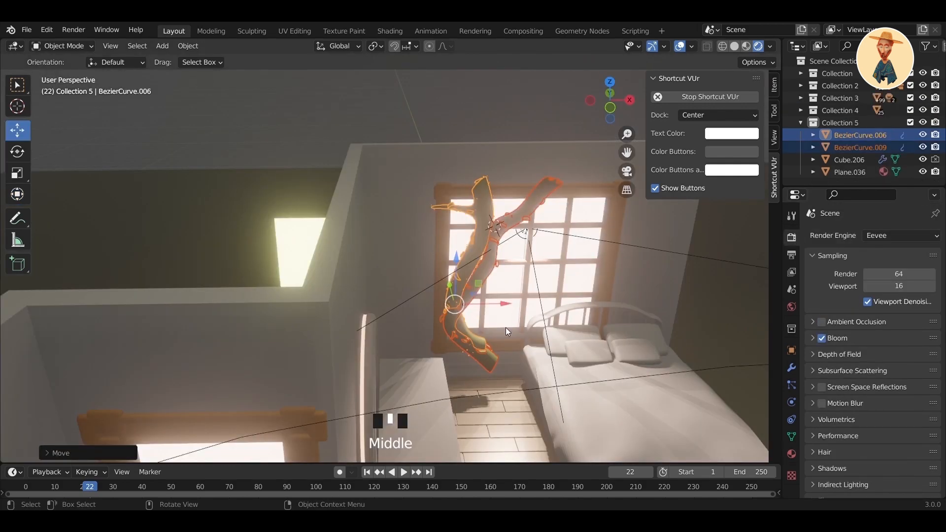
Move the two twisted vine stems along X and adjust their position in the corner beside the large window
key("g")
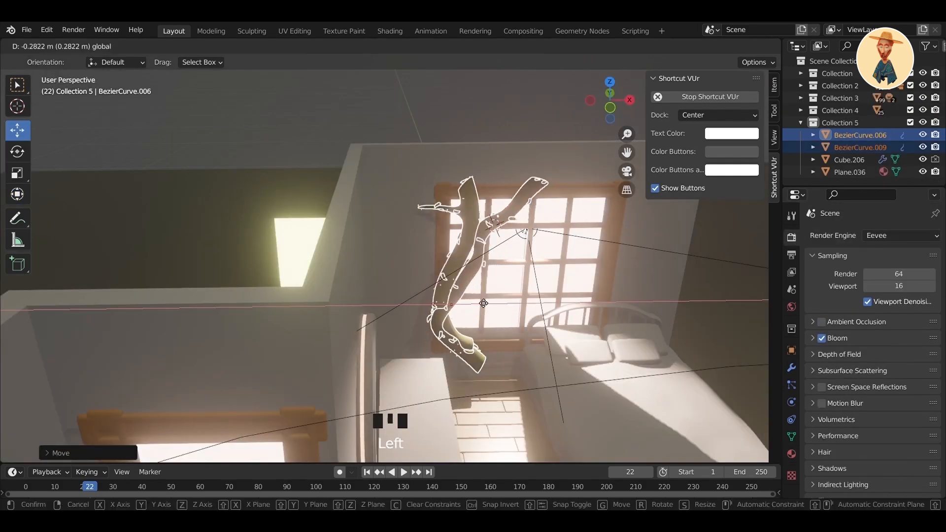
left_click(368, 297)
scroll(367, 297, "up", 2)
middle_click_drag(367, 297, 359, 343)
left_click_drag(359, 342, 379, 332)
scroll(380, 332, "down", 4)
middle_click_drag(379, 332, 443, 296)
middle_click_drag(443, 295, 498, 259, "shift")
scroll(504, 279, "down", 5)
Scale up the green leaf source object, Cube.206, outside the room
left_click(374, 278)
scroll(497, 258, "up", 3)
key("s")
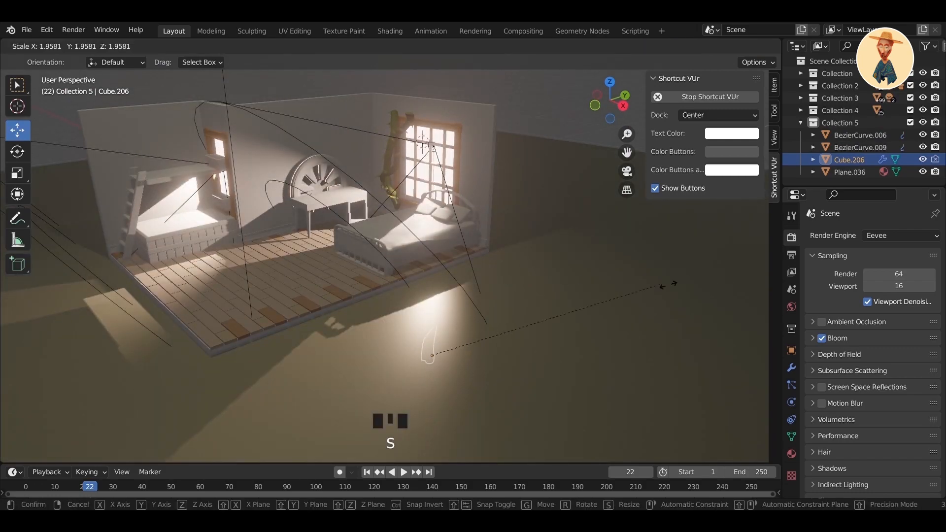
left_click(56, 269)
Scale up the red leaf source object, Plane.036, outside the room
middle_click_drag(505, 204, 507, 245)
scroll(507, 243, "up", 6)
middle_click_drag(465, 123, 440, 281, "shift")
left_click(425, 283)
scroll(476, 327, "down", 4)
scroll(571, 331, "up", 2)
middle_click_drag(571, 331, 321, 188, "shift")
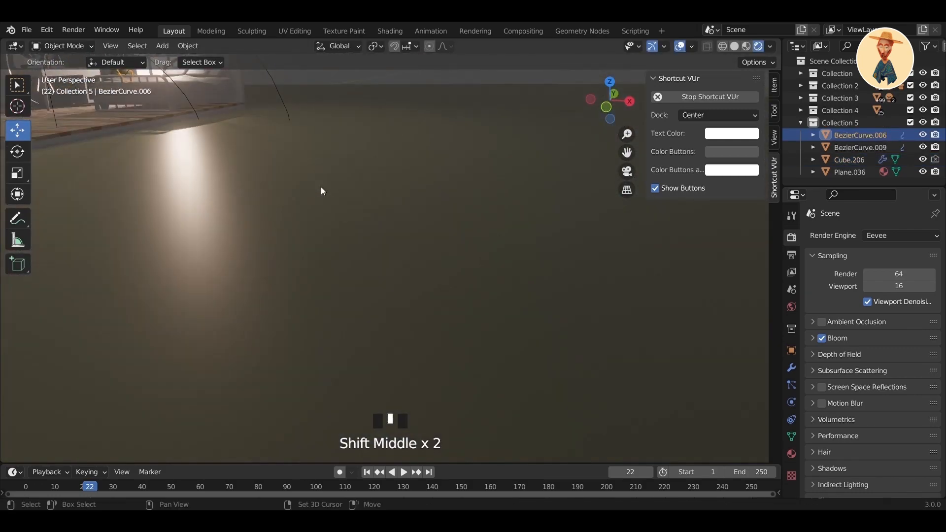
left_click(329, 103)
middle_click_drag(330, 104, 422, 173)
key("s")
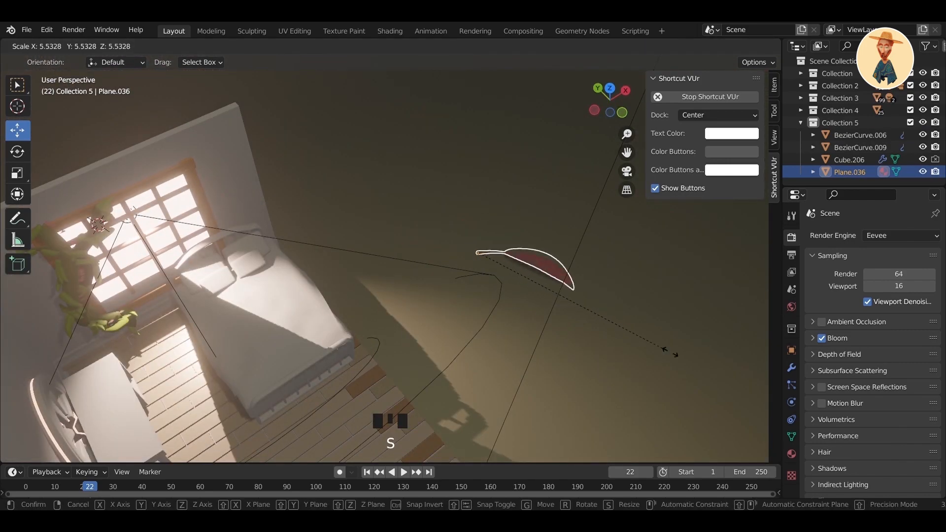
left_click(469, 194)
Set the number of hair particles in the vine stem's first particle system to 16
middle_click_drag(469, 193, 615, 300, "shift")
left_click(793, 455)
left_click(791, 384)
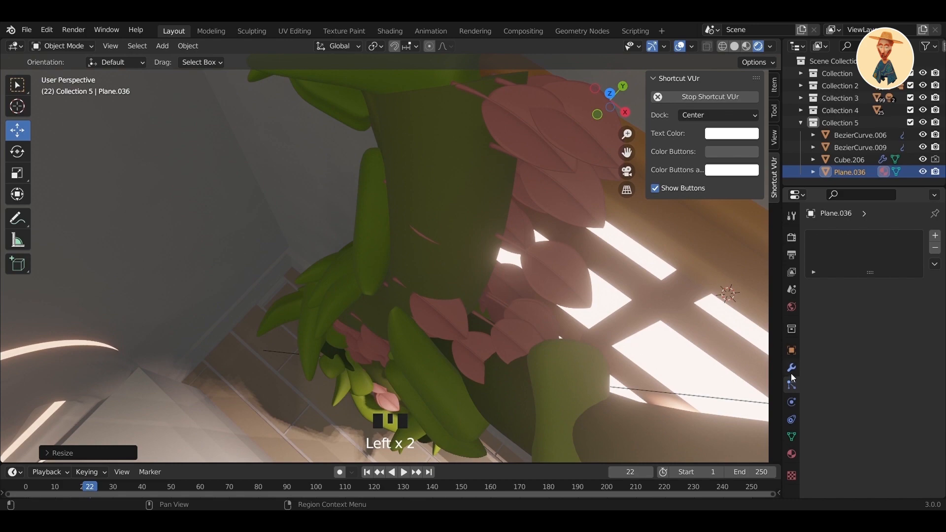
left_click(791, 369)
left_click(792, 402)
left_click(564, 276)
left_click(791, 385)
left_click_drag(885, 357, 905, 358)
scroll(455, 326, "down", 7)
middle_click_drag(456, 326, 466, 392)
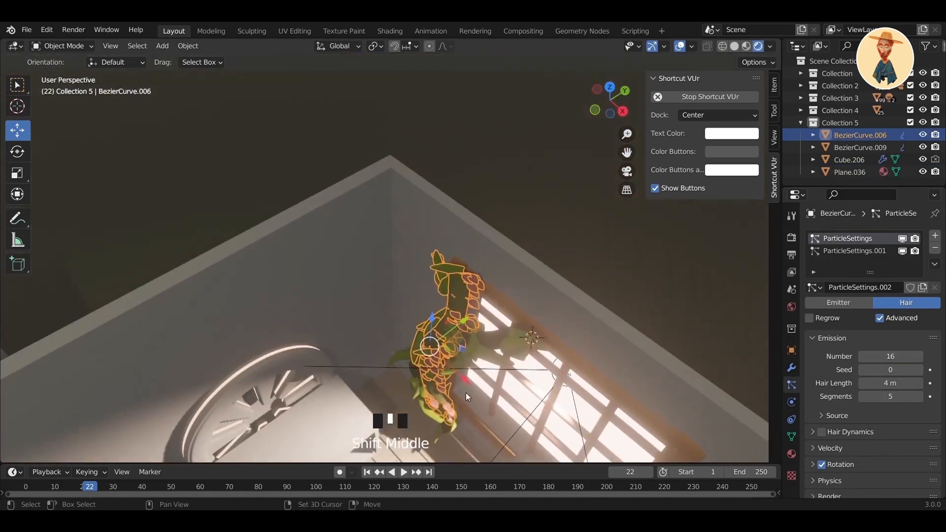
Give the vine's second particle system 1035 particles and enable Rotation with Randomize 0.276 and Phase 0.284
scroll(449, 339, "up", 5)
middle_click_drag(449, 339, 434, 295, "shift")
left_click(855, 251)
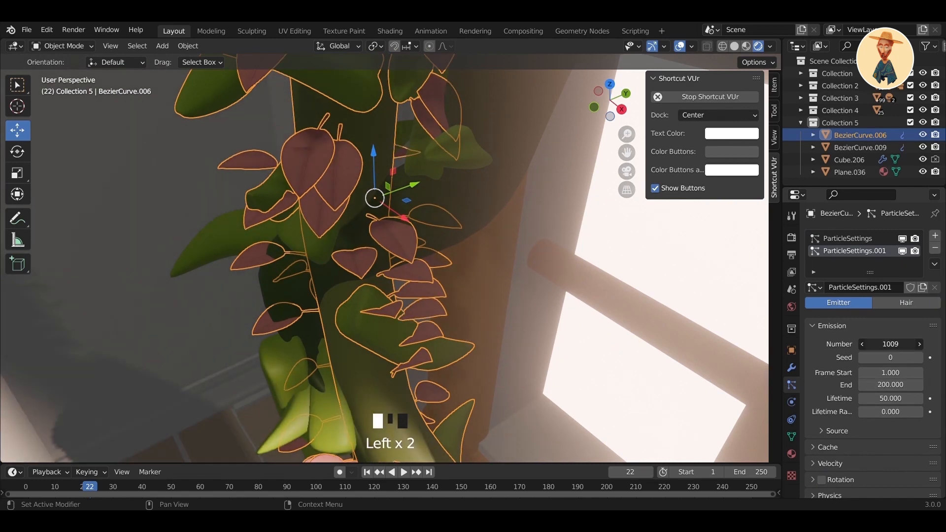
scroll(887, 395, "down", 4)
left_click(822, 401)
left_click(813, 402)
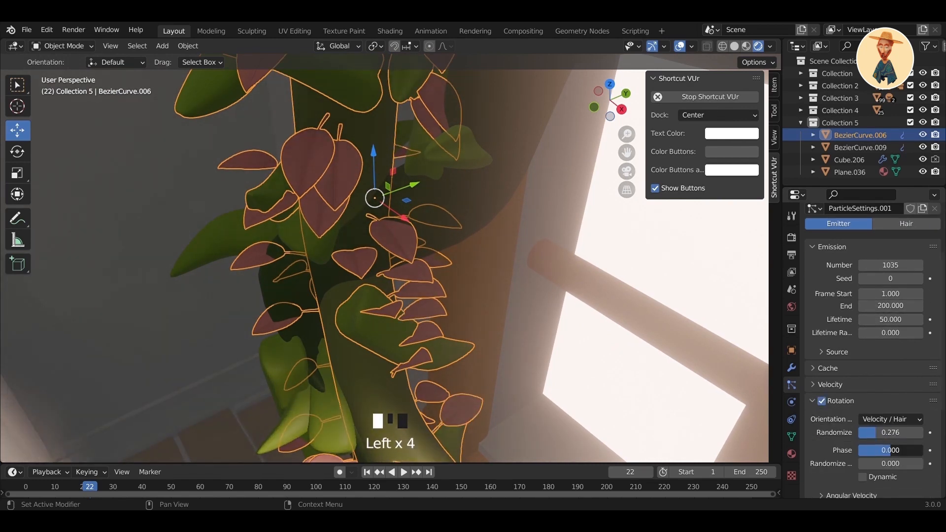
Raise the Scale Randomness of the small red leaves in the vine's second particle system
scroll(428, 276, "down", 9)
middle_click_drag(429, 282, 427, 321, "shift")
scroll(427, 321, "up", 3)
scroll(838, 425, "down", 5)
double_click(819, 401)
left_click(815, 430)
scroll(899, 426, "down", 3)
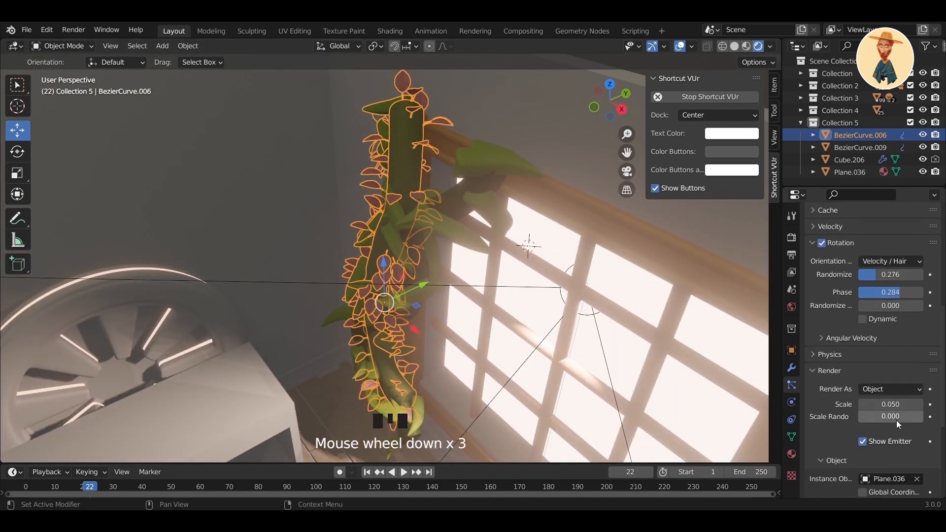
left_click_drag(891, 416, 919, 416)
Select the red leaf source object outside the room and move it down along Z
left_click(791, 454)
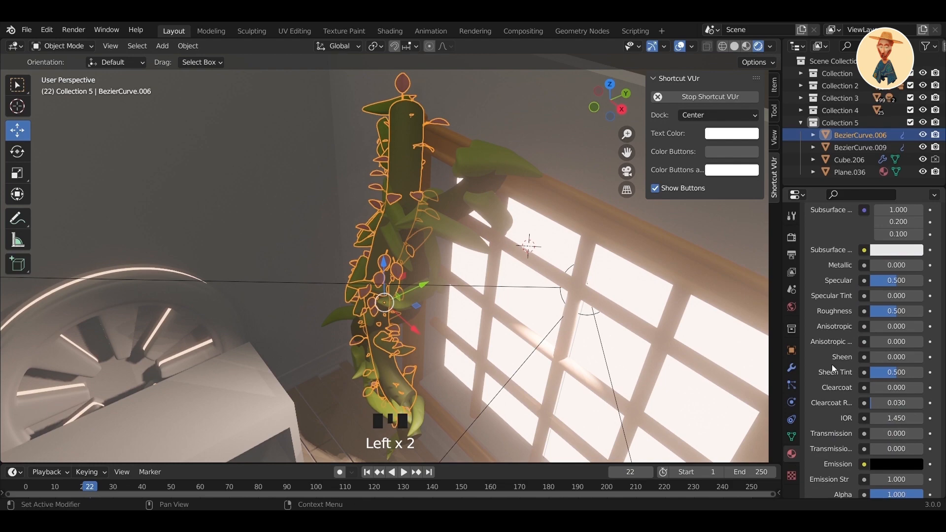
scroll(842, 306, "up", 12)
left_click(434, 197)
scroll(497, 404, "down", 4)
middle_click_drag(444, 296, 510, 333)
scroll(496, 404, "up", 5)
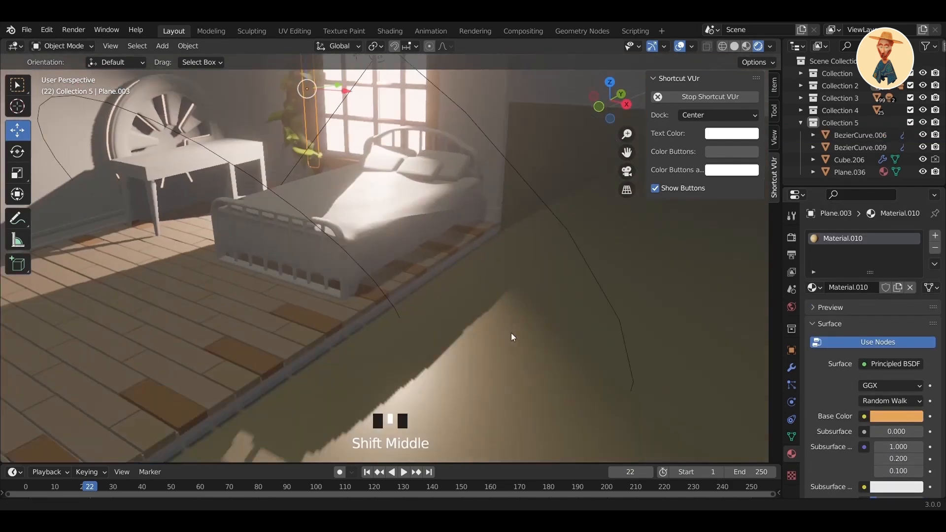
left_click(453, 310)
scroll(488, 353, "down", 2)
left_click_drag(458, 262, 459, 349)
Change the red leaf material's base color to a brick red and check it on the vine
left_click(897, 416)
left_click_drag(913, 247, 913, 277)
left_click_drag(859, 305, 852, 315)
scroll(474, 252, "up", 4)
middle_click_drag(414, 232, 450, 341, "shift")
scroll(449, 341, "up", 2)
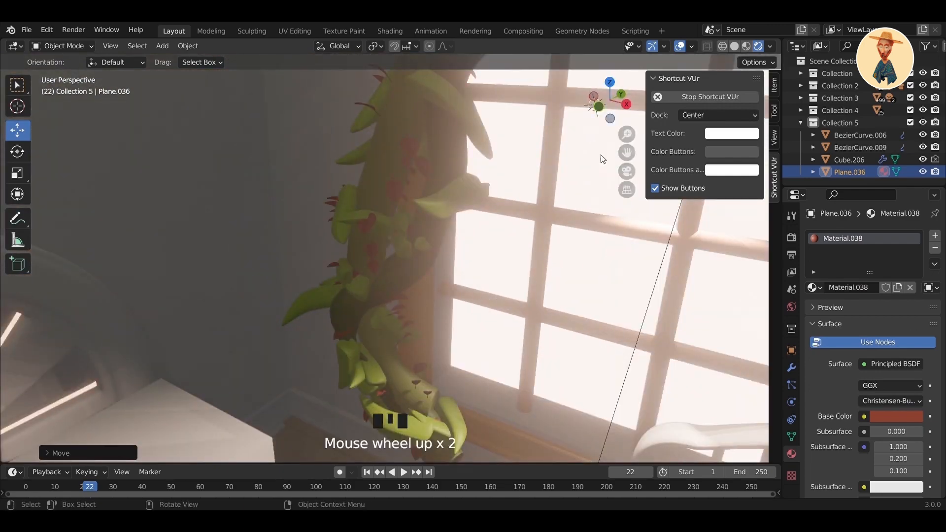
Select both vine stems in the camera view, resize them, and nudge them along Z and X
left_click(627, 171)
middle_click_drag(557, 237, 488, 251, "shift")
scroll(489, 250, "up", 2)
left_click(452, 288)
left_click(464, 271, "shift")
key("s")
left_click(329, 245)
left_click_drag(458, 213, 459, 209)
left_click_drag(503, 270, 494, 264)
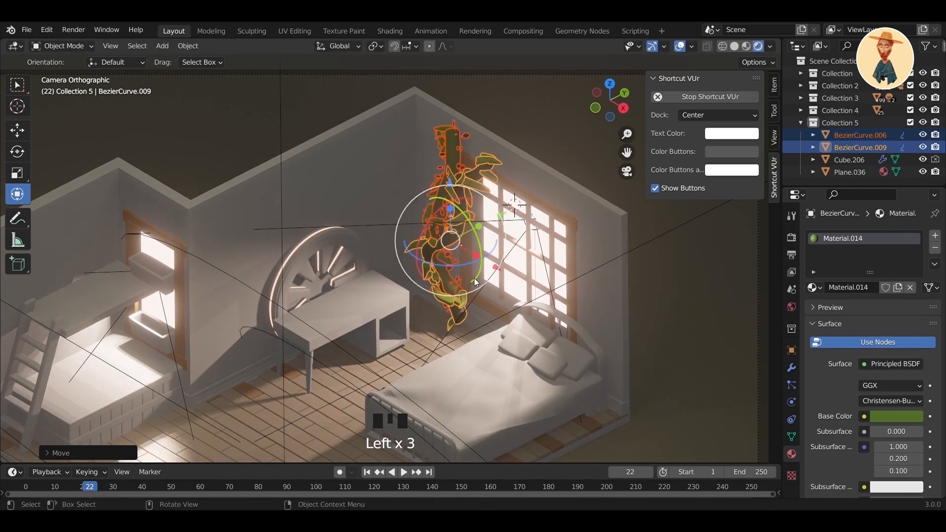
Place a linked duplicate of both vine stems in front of the large window
key("alt+d")
left_click(575, 286)
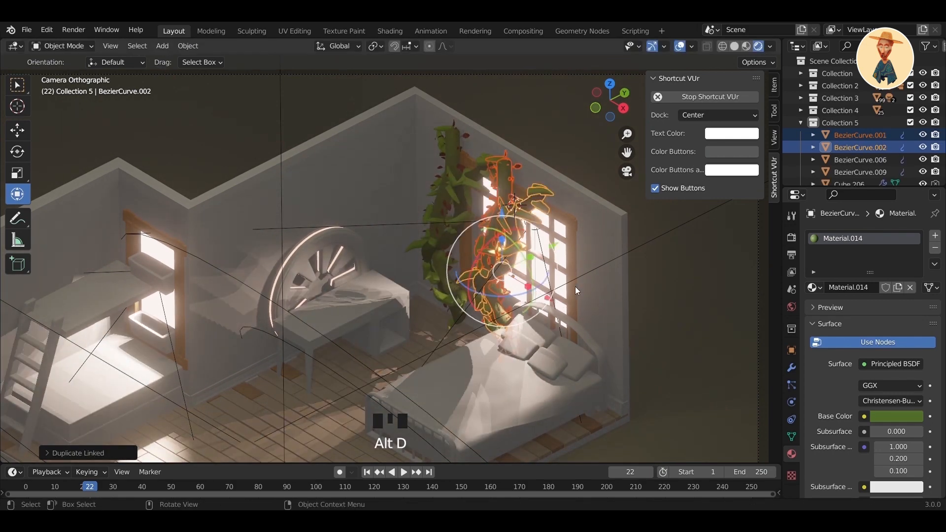
Position the linked vine duplicate along the frame of the large window above the bed
left_click_drag(514, 241, 531, 277)
left_click_drag(501, 212, 502, 237)
scroll(559, 243, "up", 2)
middle_click_drag(537, 209, 365, 207)
left_click_drag(365, 207, 371, 192)
scroll(413, 236, "down", 1)
middle_click_drag(412, 236, 375, 236)
Select the bed's blanket, pillows, mattress and frame pieces together
scroll(375, 236, "up", 4)
middle_click_drag(434, 266, 339, 226, "shift")
left_click(397, 170)
left_click(340, 170, "shift")
left_click(221, 98, "shift")
left_click(178, 113, "shift")
left_click(239, 170, "shift")
scroll(238, 315, "down", 4, "shift")
middle_click_drag(238, 315, 342, 291, "shift")
left_click(382, 265, "shift")
Switch the viewport to solid shading and add the remaining bed frame parts to the selection
left_click(734, 47)
middle_click_drag(552, 212, 435, 210)
left_click(435, 209, "shift")
middle_click_drag(361, 186, 420, 189)
left_click(332, 242, "shift")
scroll(317, 201, "up", 3)
middle_click_drag(315, 201, 308, 185)
left_click(188, 150, "shift")
middle_click_drag(188, 150, 513, 172)
scroll(373, 217, "up", 3)
middle_click_drag(374, 218, 327, 219, "shift")
left_click(472, 148, "shift")
scroll(203, 321, "up", 5)
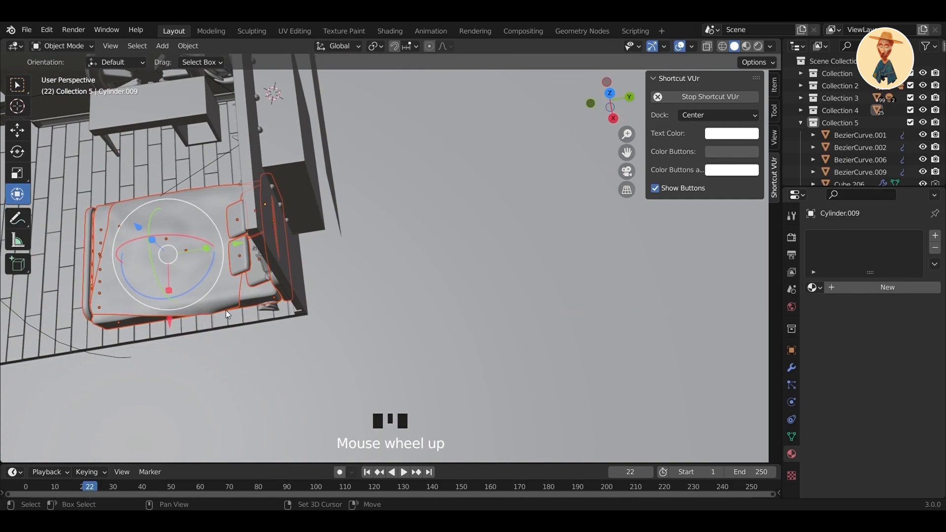
Shift the whole selected bed across the floor beside the window vines
middle_click_drag(203, 322, 490, 289)
left_click_drag(489, 289, 482, 291)
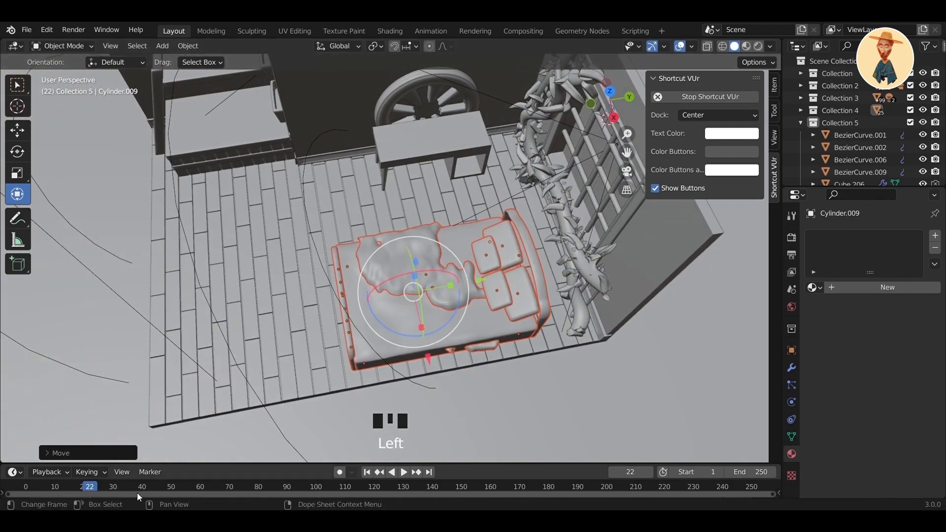
middle_click_drag(532, 315, 520, 293)
scroll(463, 269, "up", 2)
left_click_drag(464, 269, 519, 279)
middle_click_drag(518, 279, 658, 329)
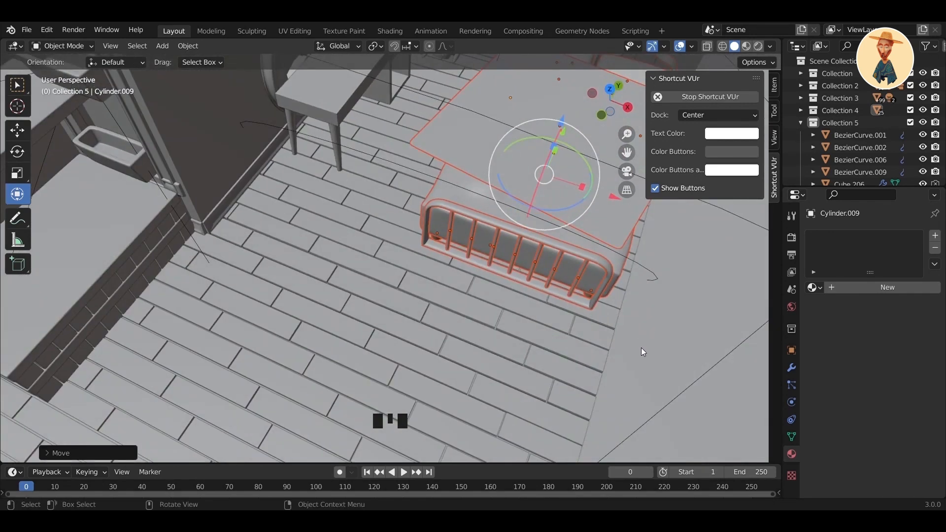
Play the animation from frame 0 so the blanket's cloth simulation drapes over the moved bed
middle_click_drag(671, 349, 602, 365)
key("space")
key("space")
scroll(602, 365, "up", 3)
Select the vine beside the desk and check its physics and constraint settings
left_click(413, 153)
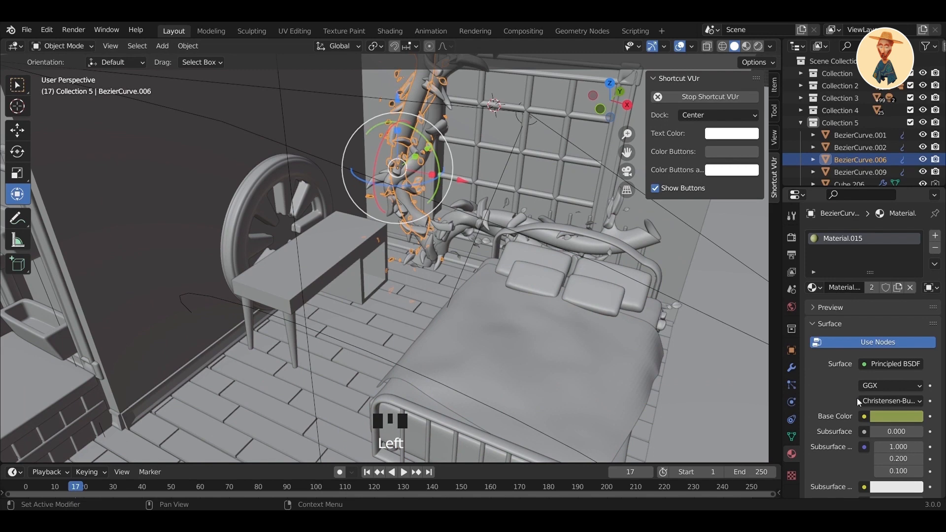
left_click(790, 384)
left_click(792, 404)
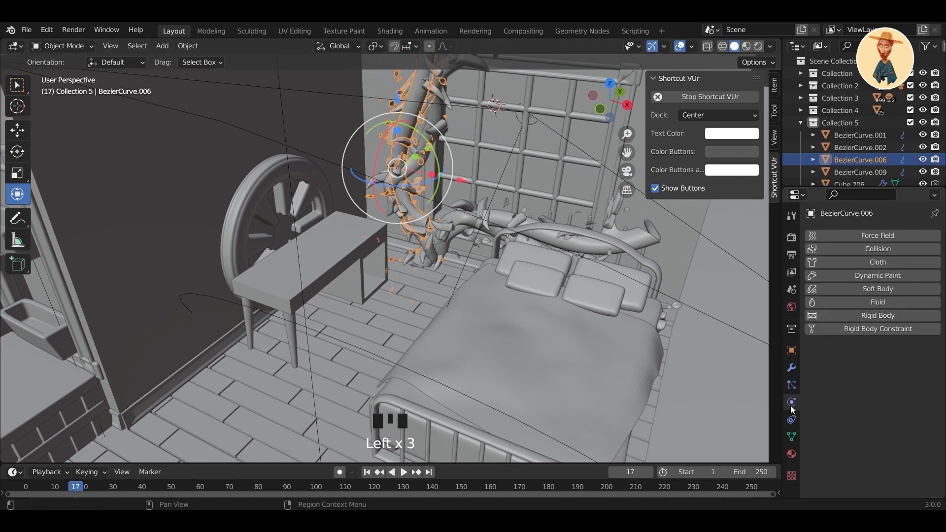
left_click(792, 416)
left_click(794, 408)
Play the animation and scrub the timeline towards its end to check the blanket and vine leaves
key("space")
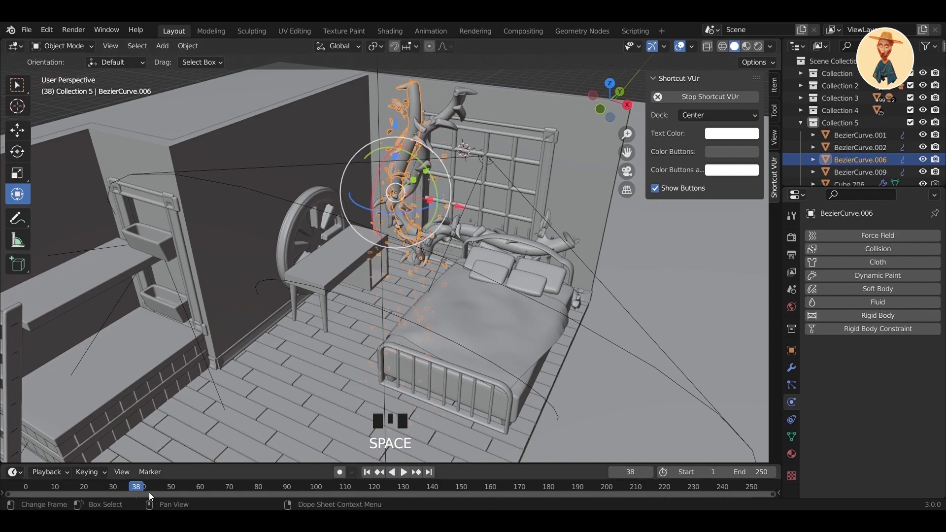
left_click_drag(138, 487, 739, 488)
key("space")
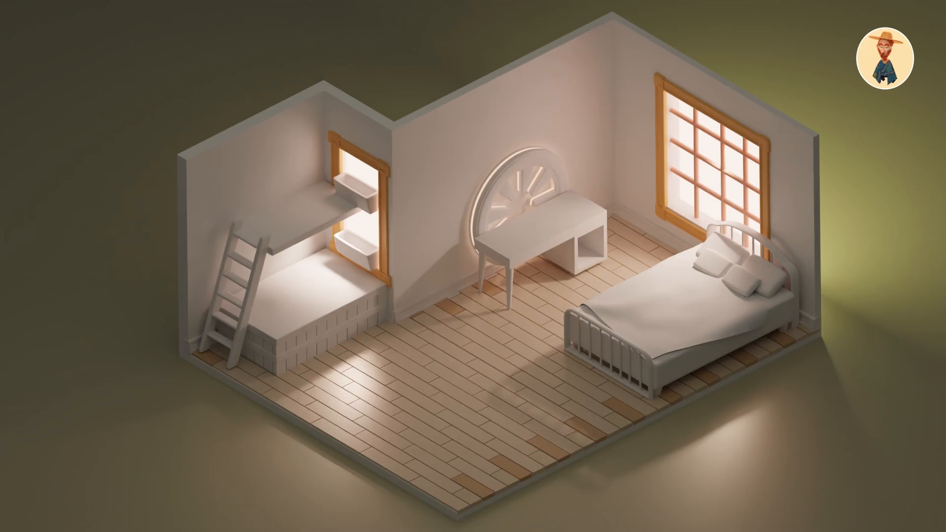